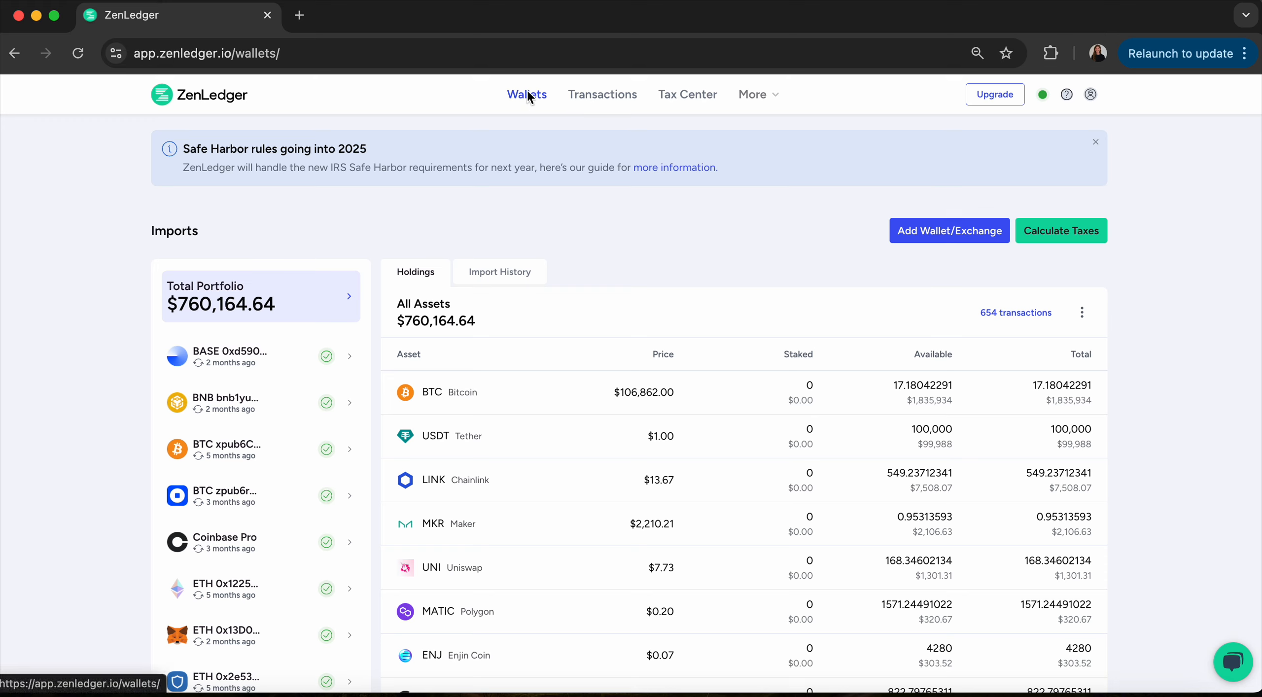
Open the wallet/exchange import options, search 'binance us', and open the Binance US import form.
left_click(935, 236)
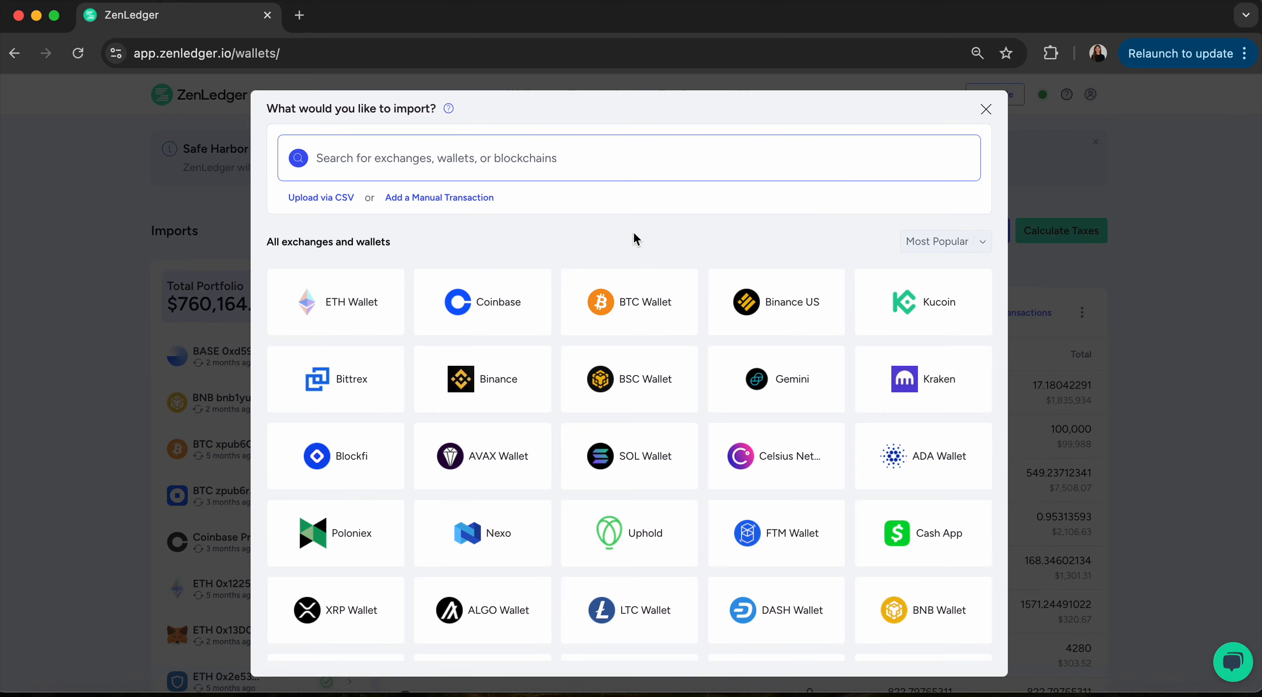
scroll(504, 472, "down", 14)
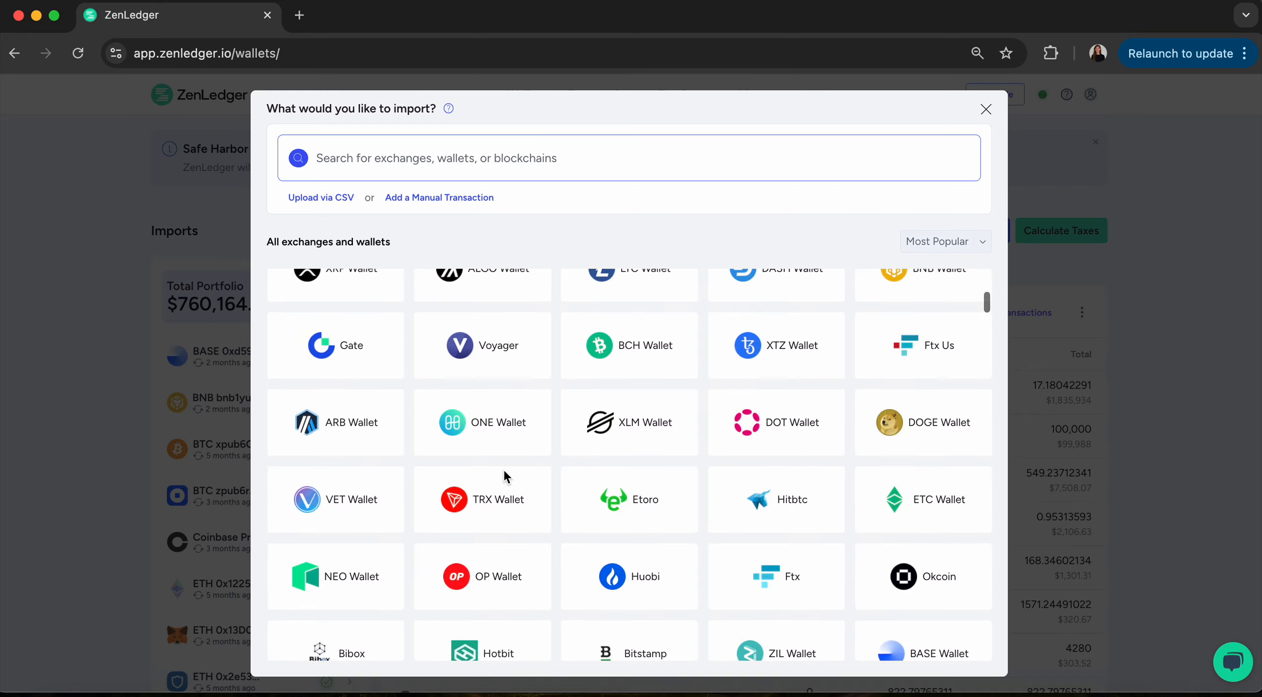
scroll(504, 472, "down", 20)
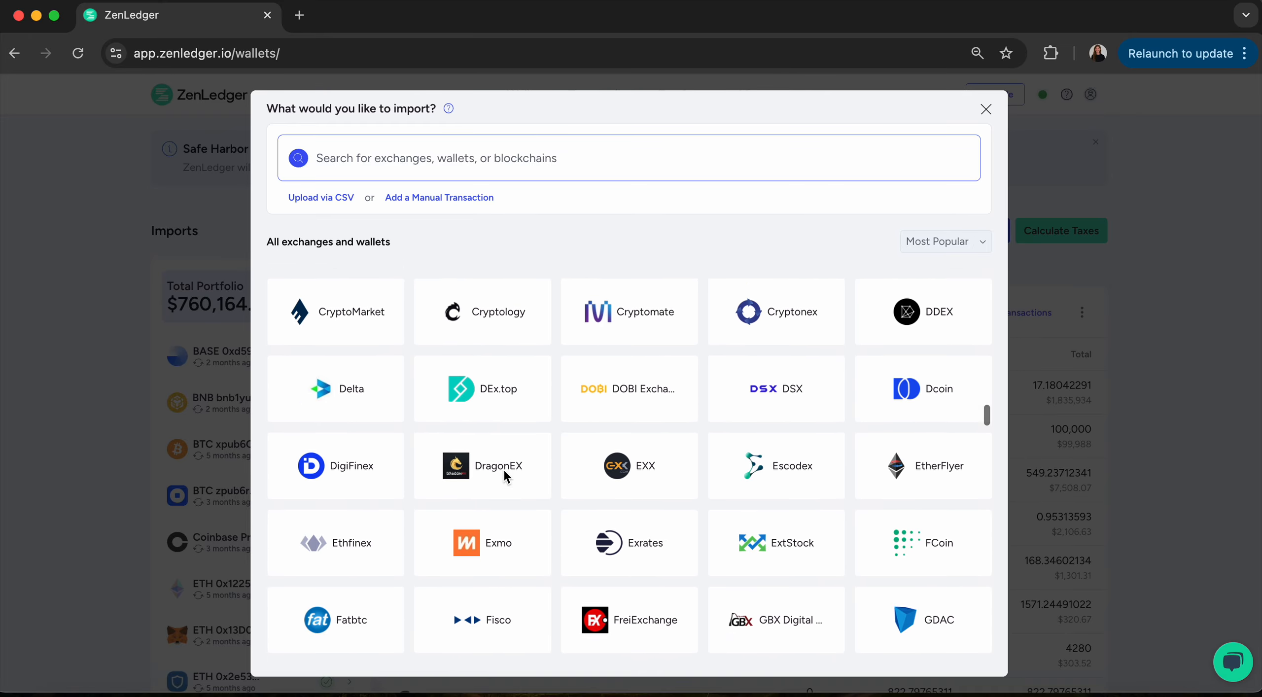
scroll(504, 457, "up", 20)
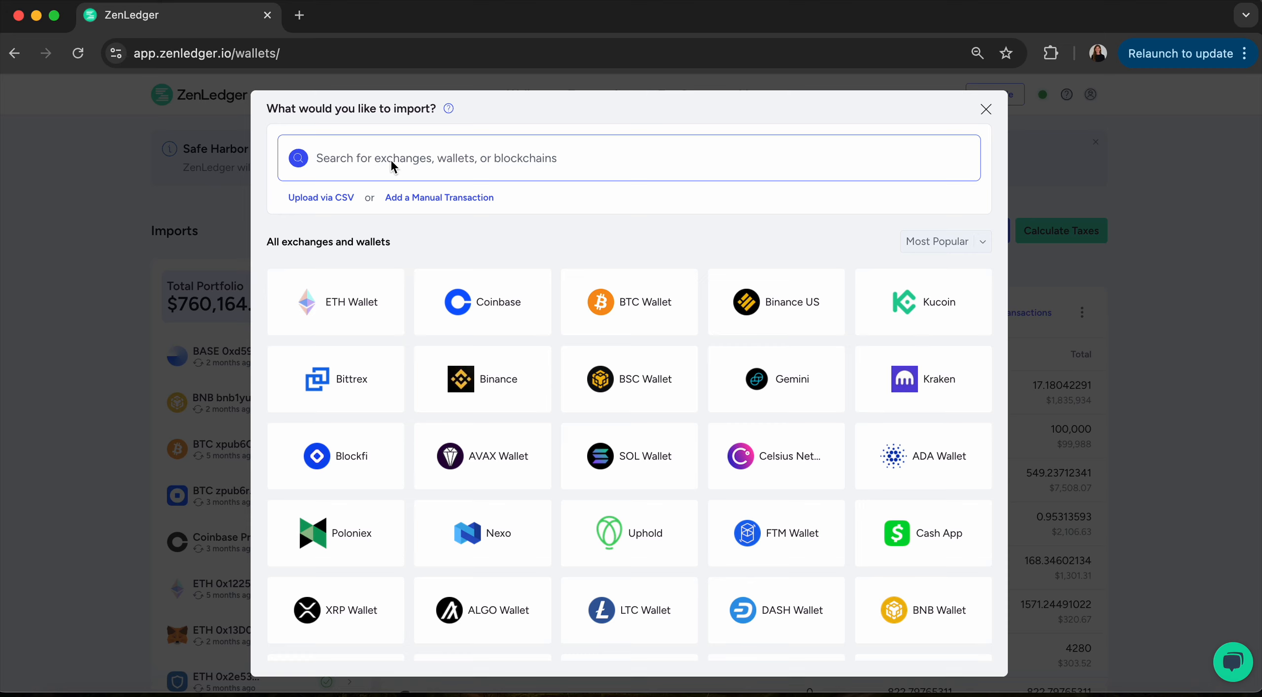
type("binan")
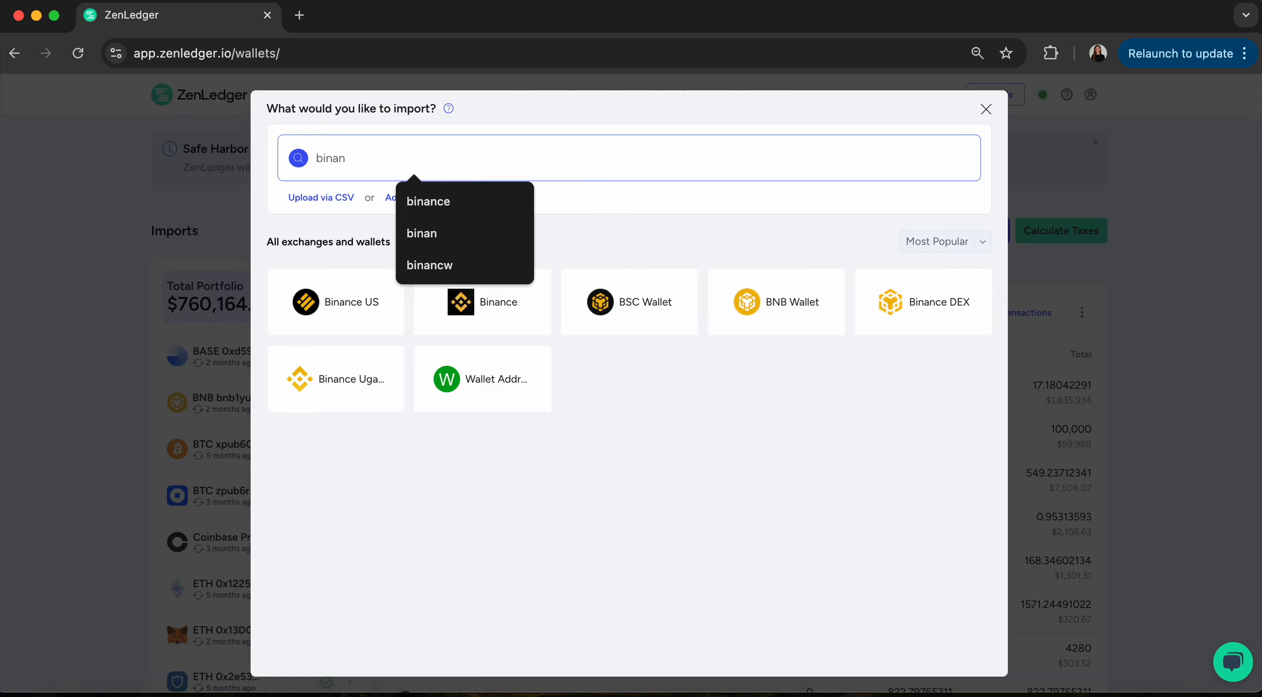
type("ce us")
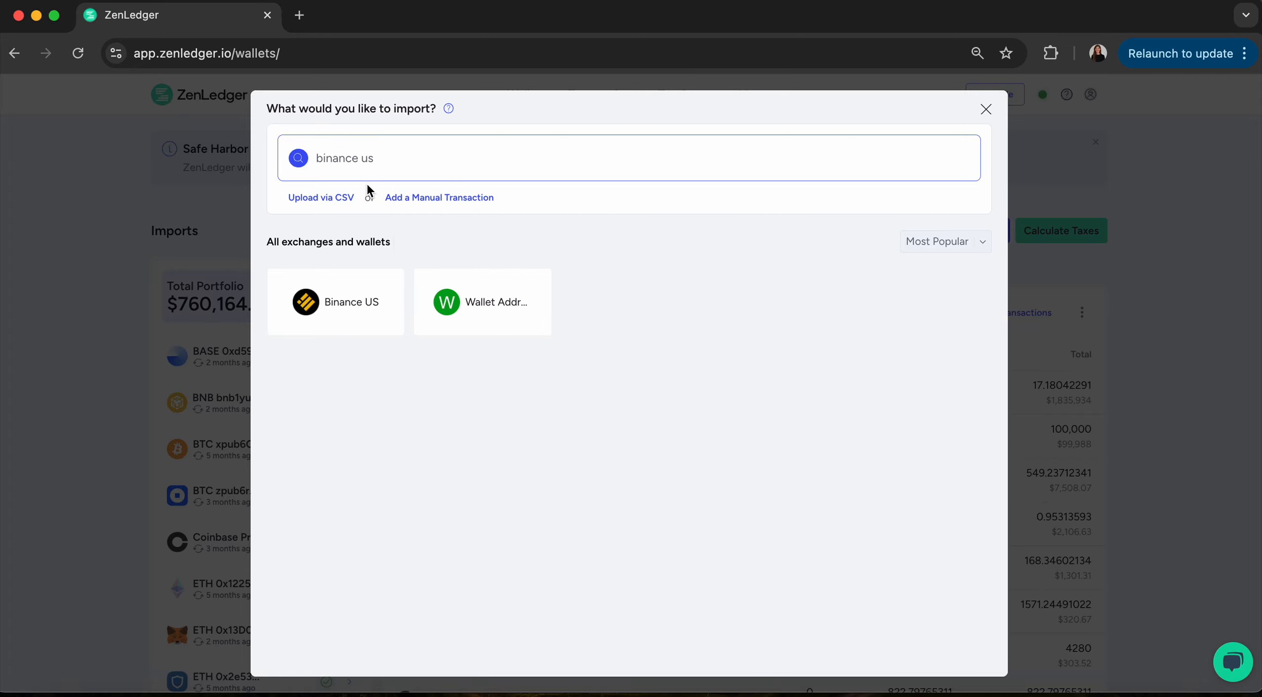
left_click(380, 298)
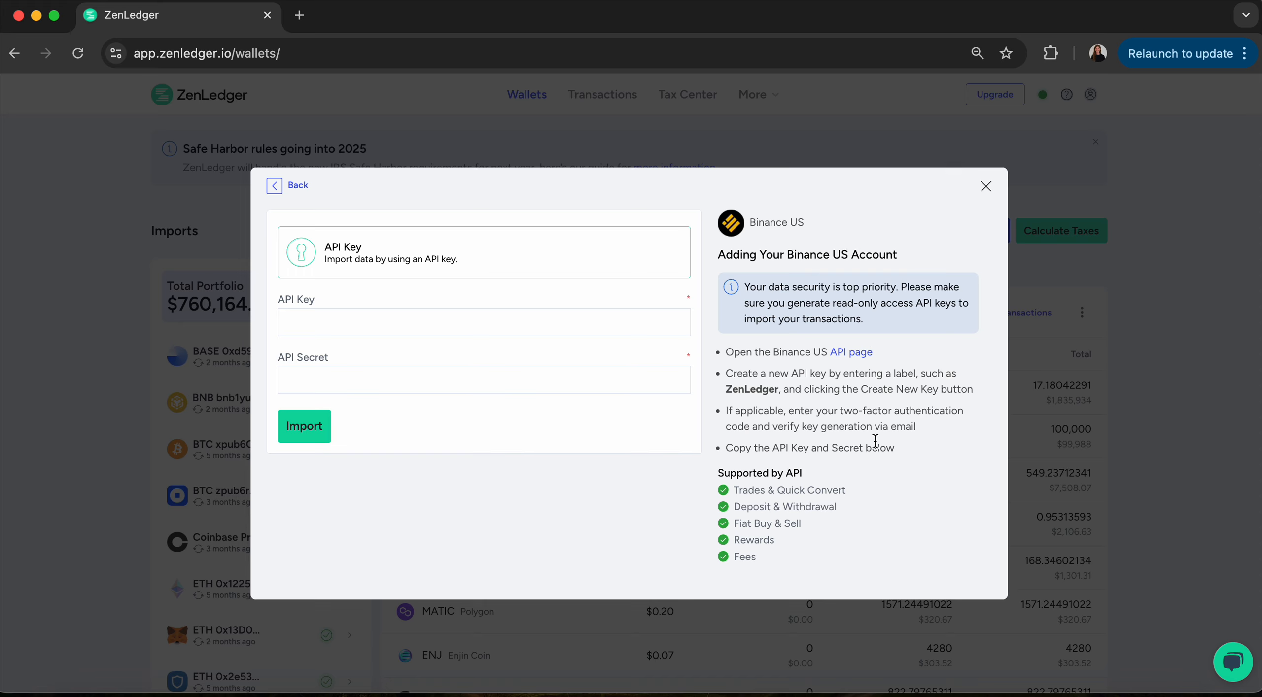
Preview the ETH Wallet and SOL Wallet import forms, then search the list for 'ledger'.
left_click(298, 187)
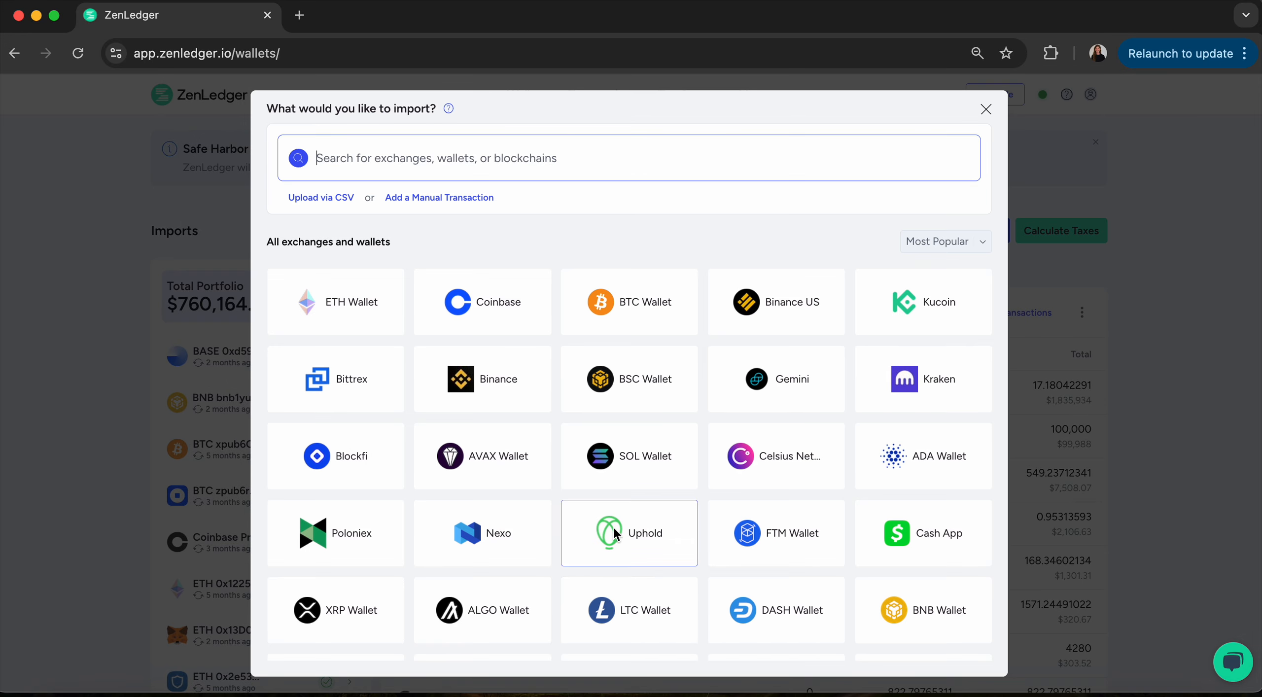
left_click(352, 302)
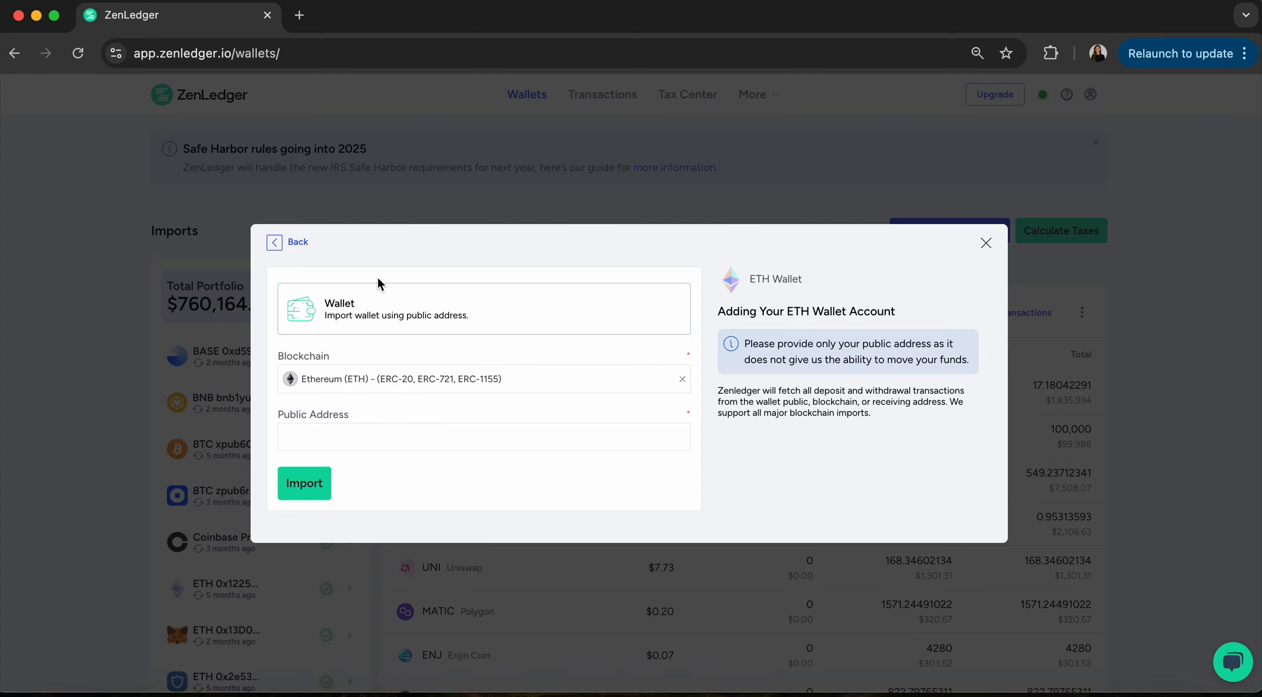
left_click(305, 241)
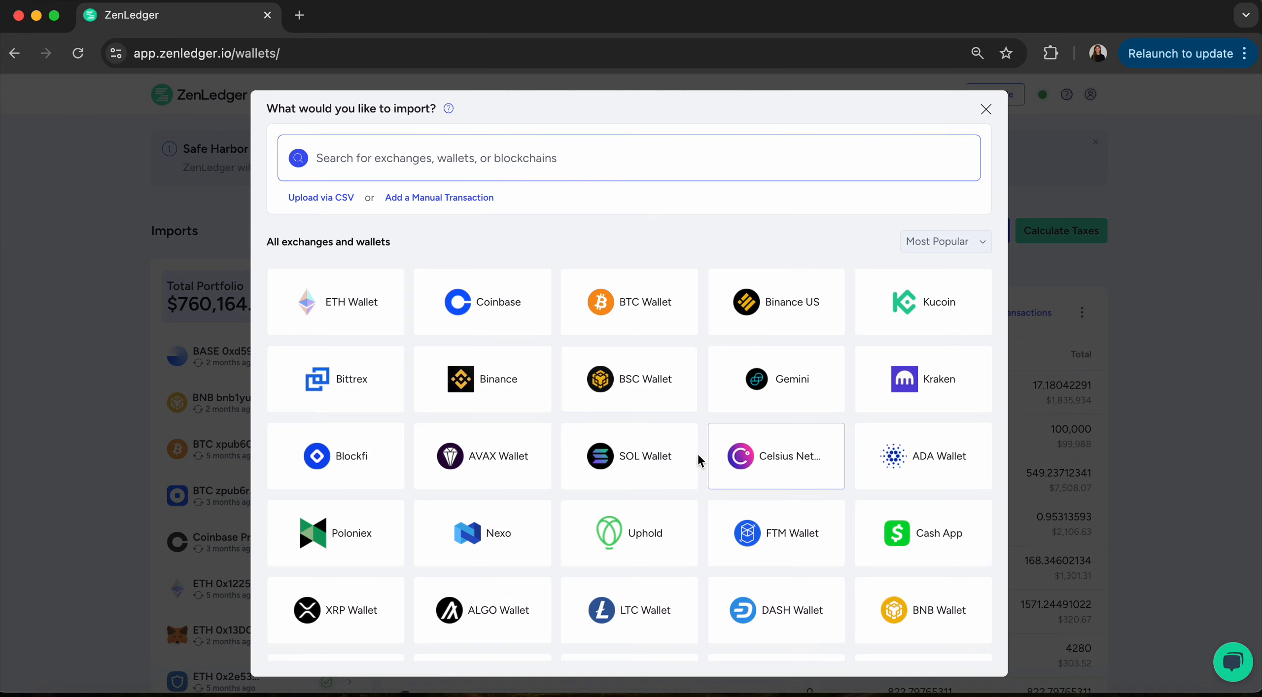
left_click(669, 456)
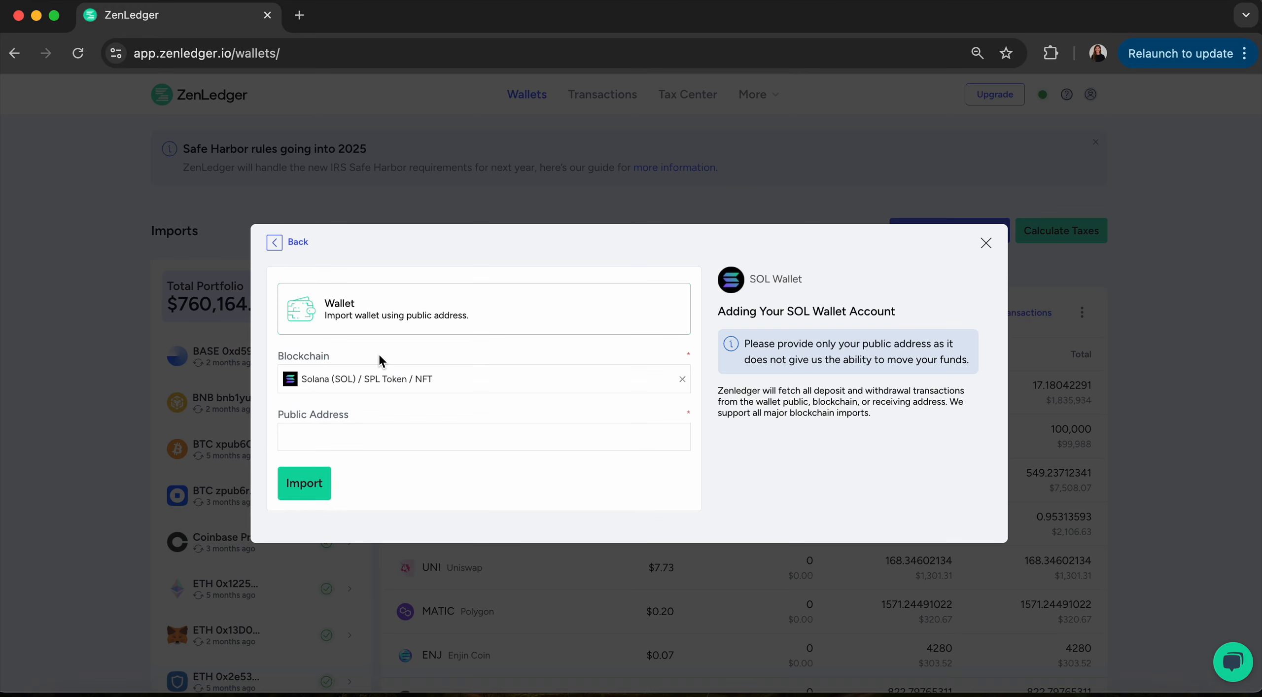
left_click(290, 241)
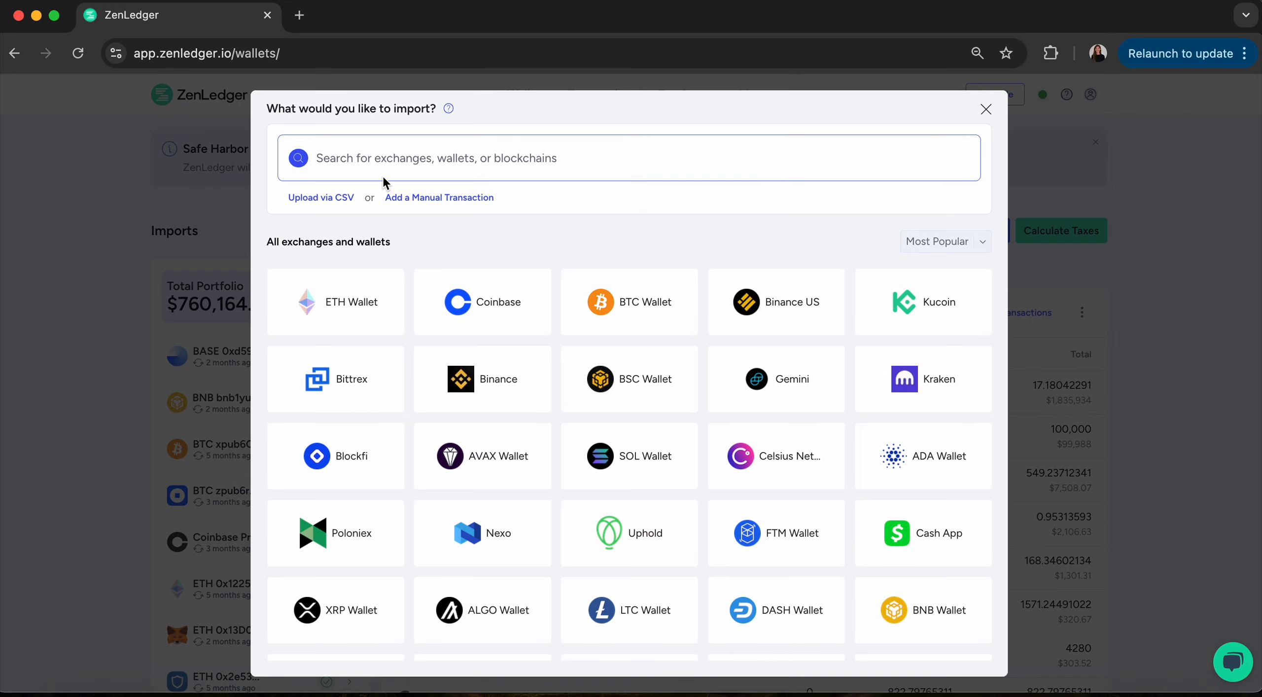
type("ledger")
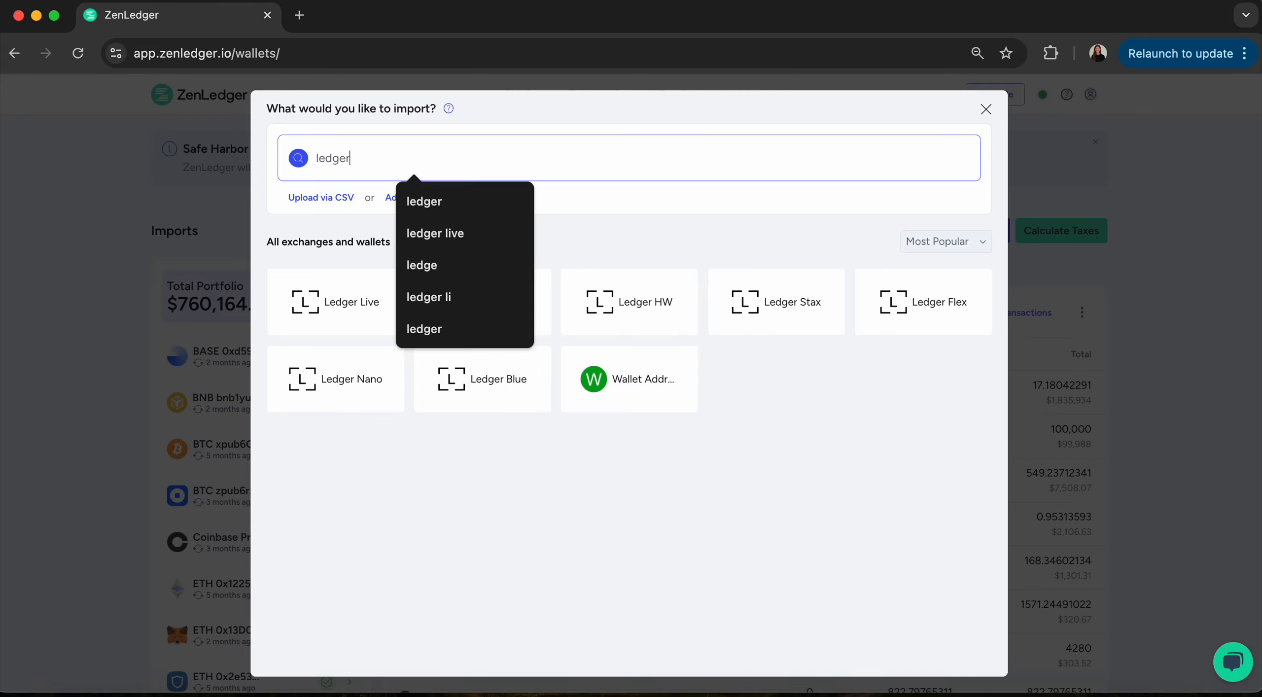
left_click(335, 301)
left_click(369, 394)
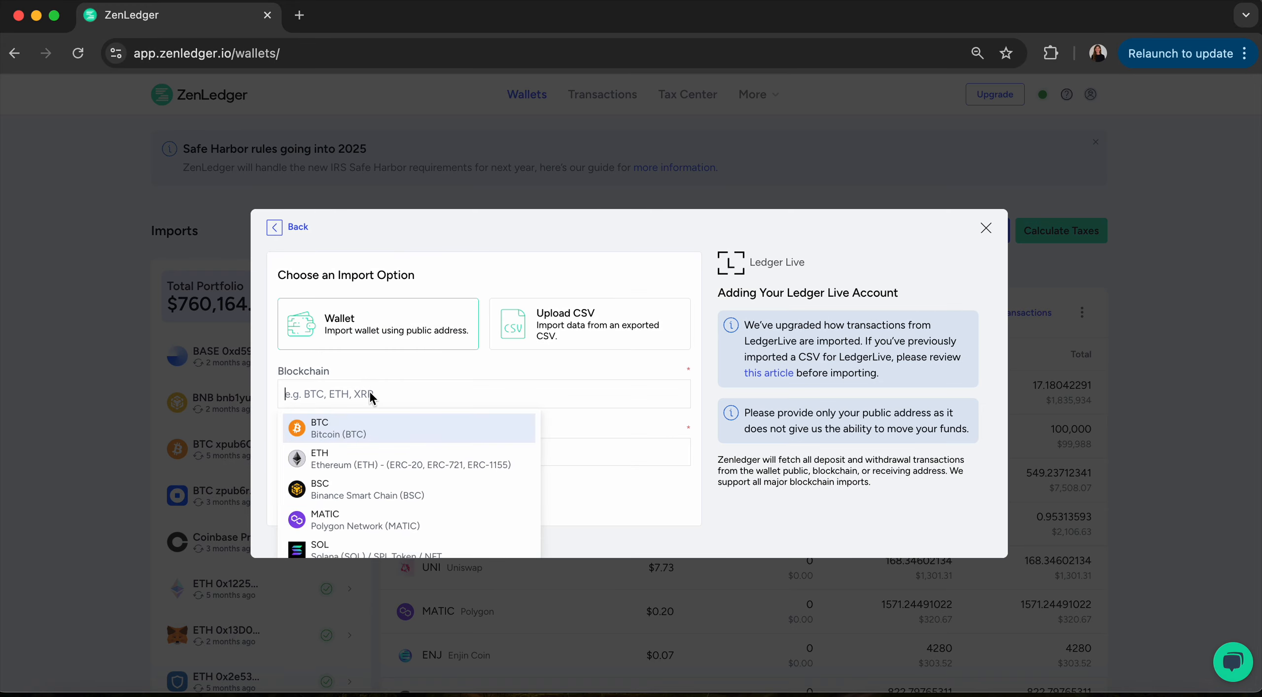
scroll(367, 531, "down", 4)
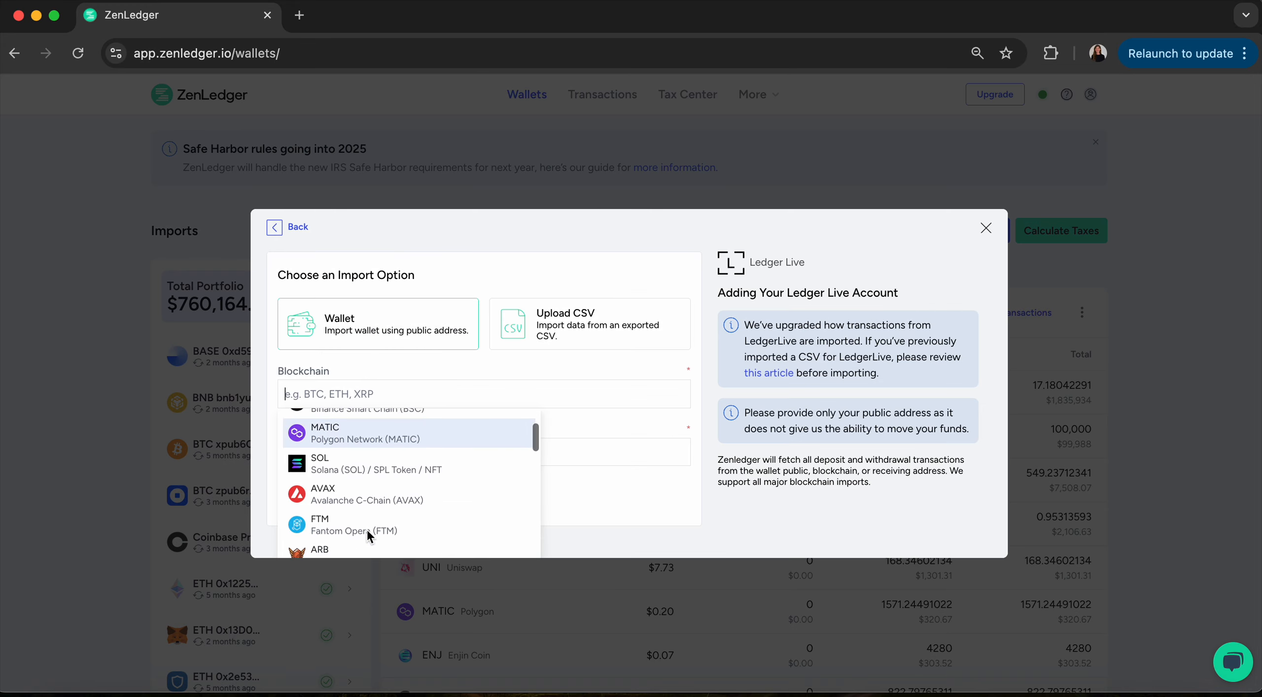
scroll(368, 532, "down", 3)
scroll(368, 533, "up", 5)
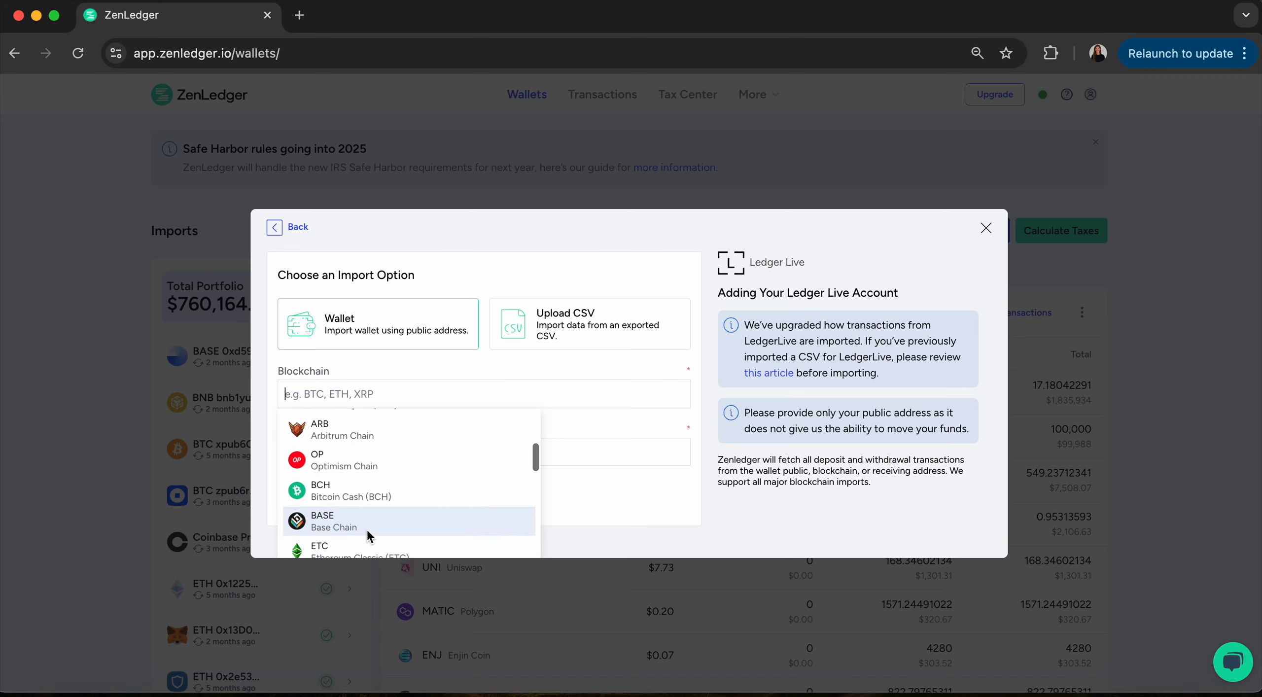
scroll(367, 529, "up", 2)
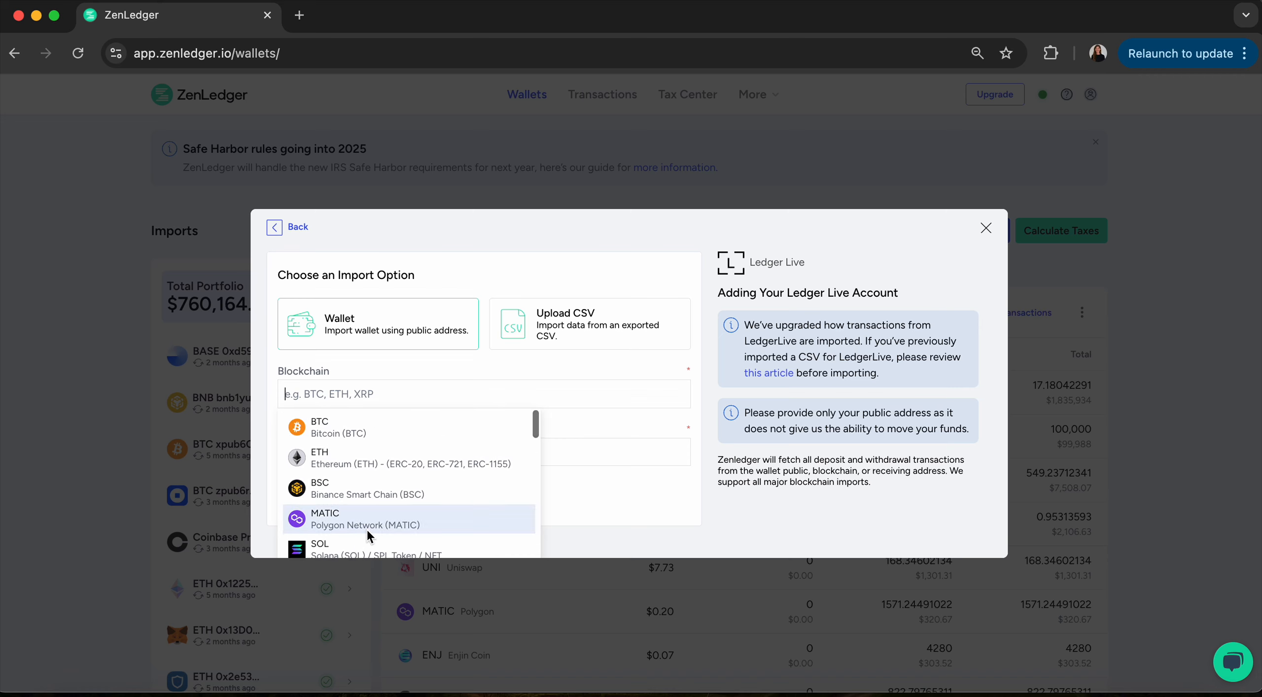
left_click(347, 426)
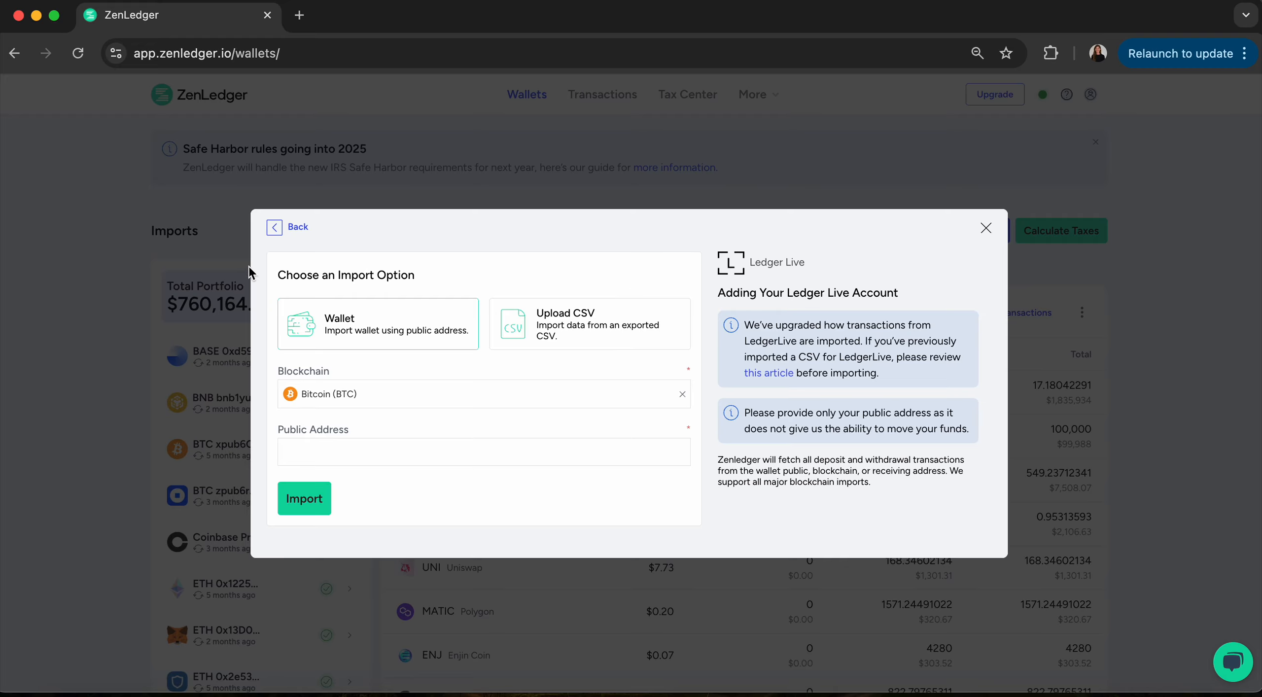
left_click(275, 228)
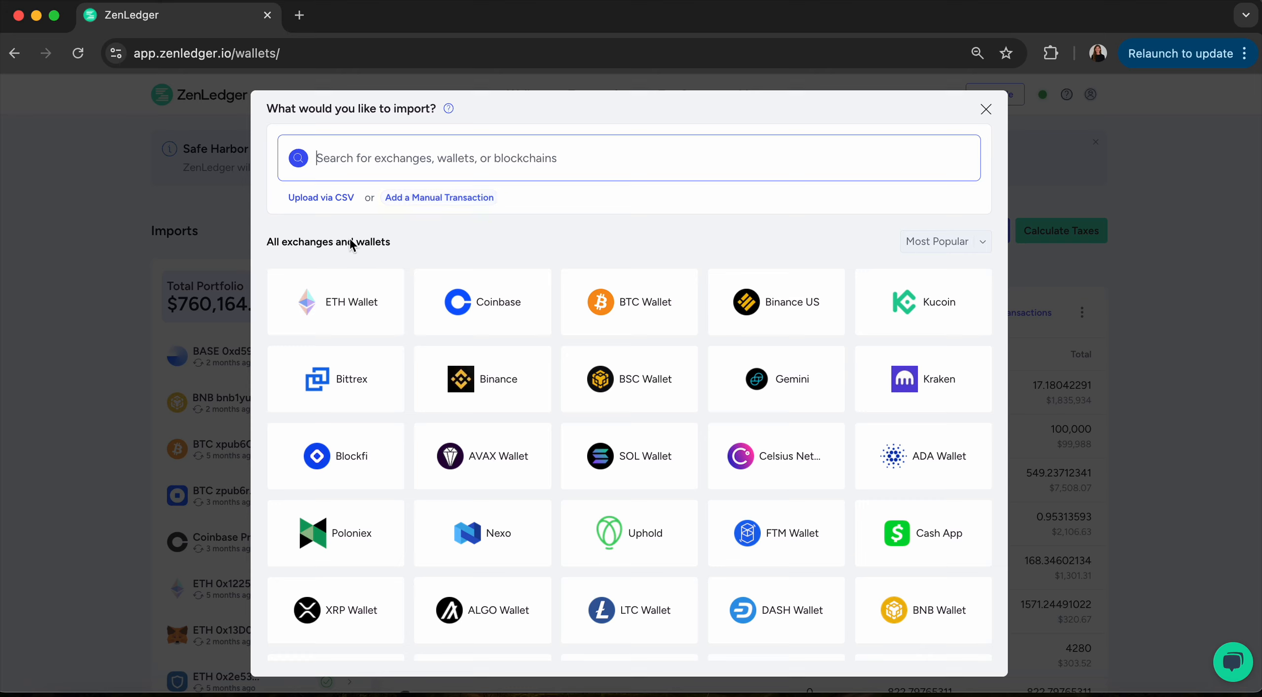
left_click(324, 198)
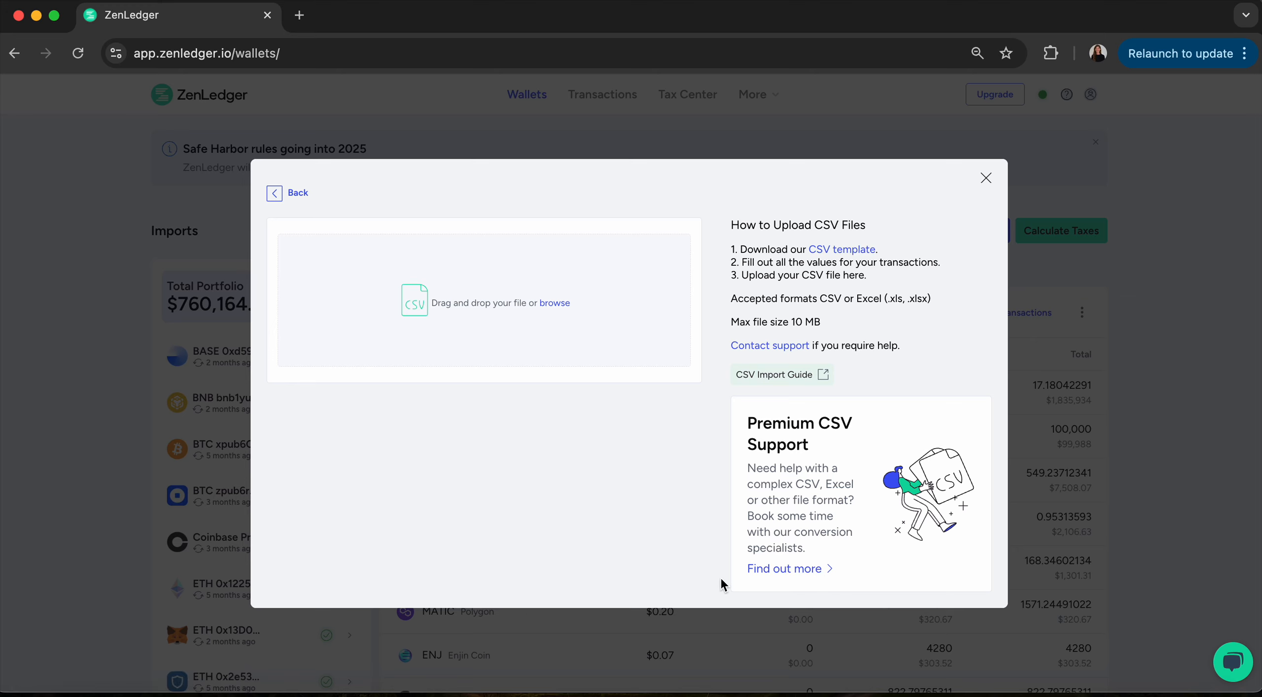
left_click(279, 196)
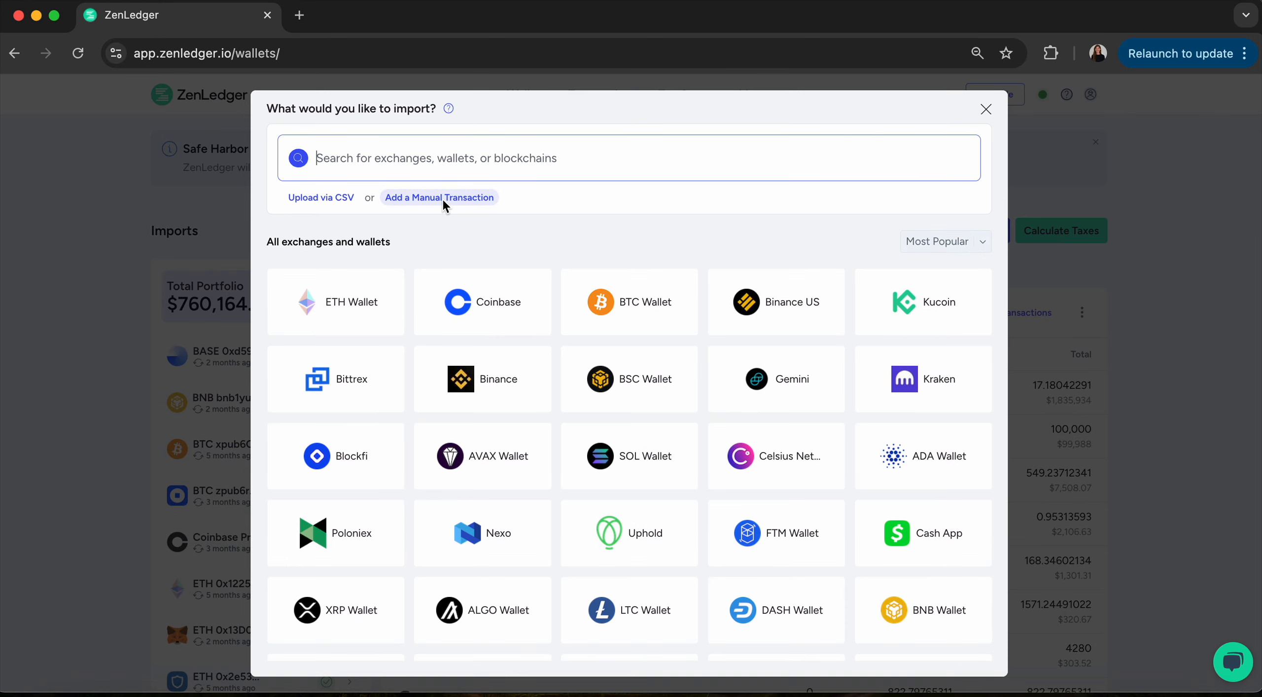
left_click(443, 199)
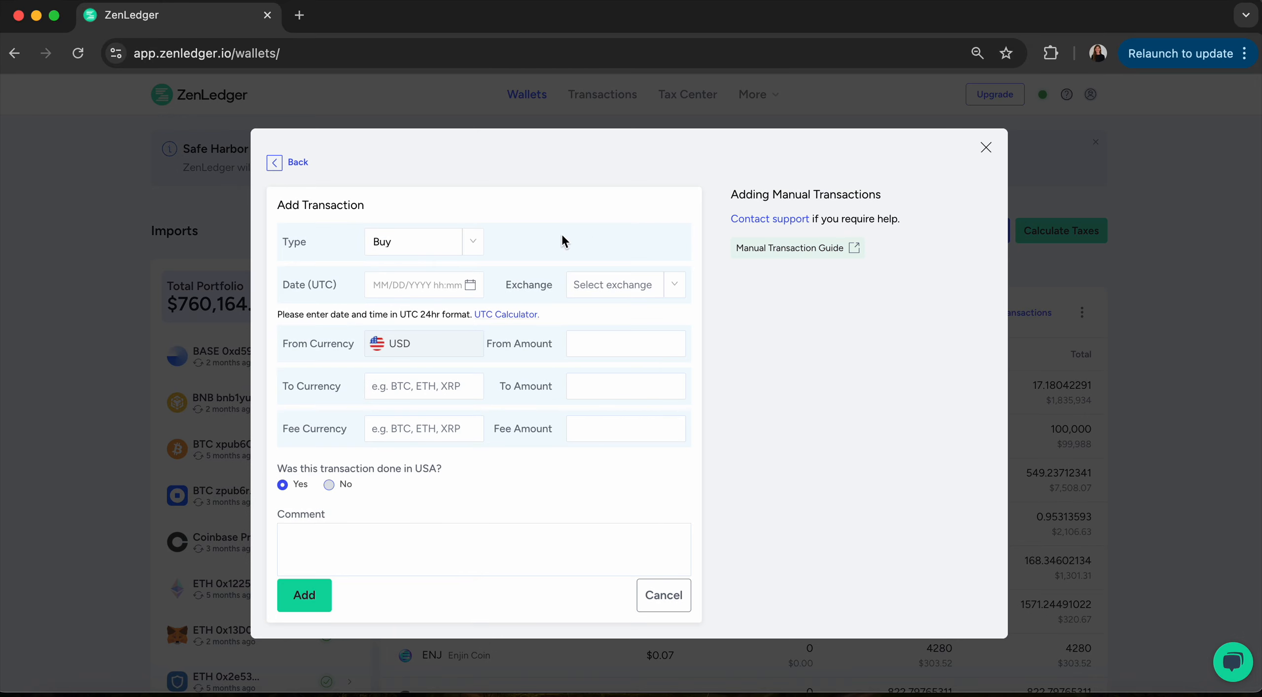
Check the manual transaction Type options, keeping Buy, then leave the form and close the import dialog.
left_click(467, 246)
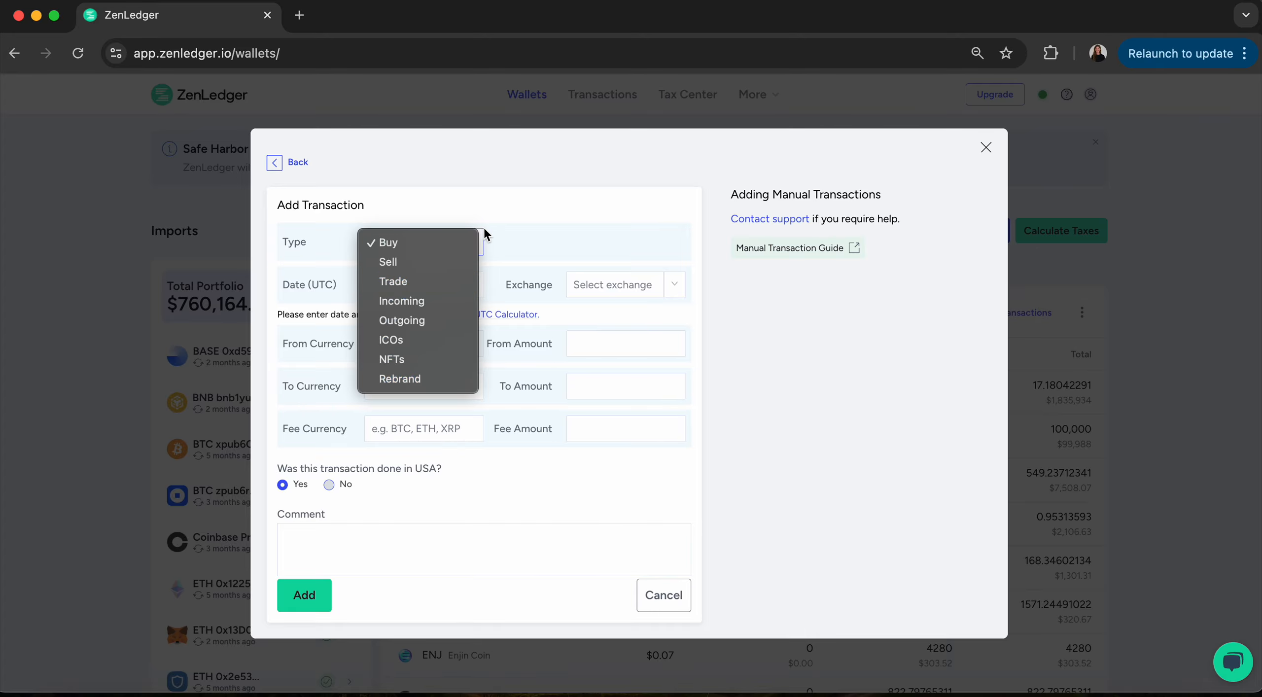
left_click(483, 235)
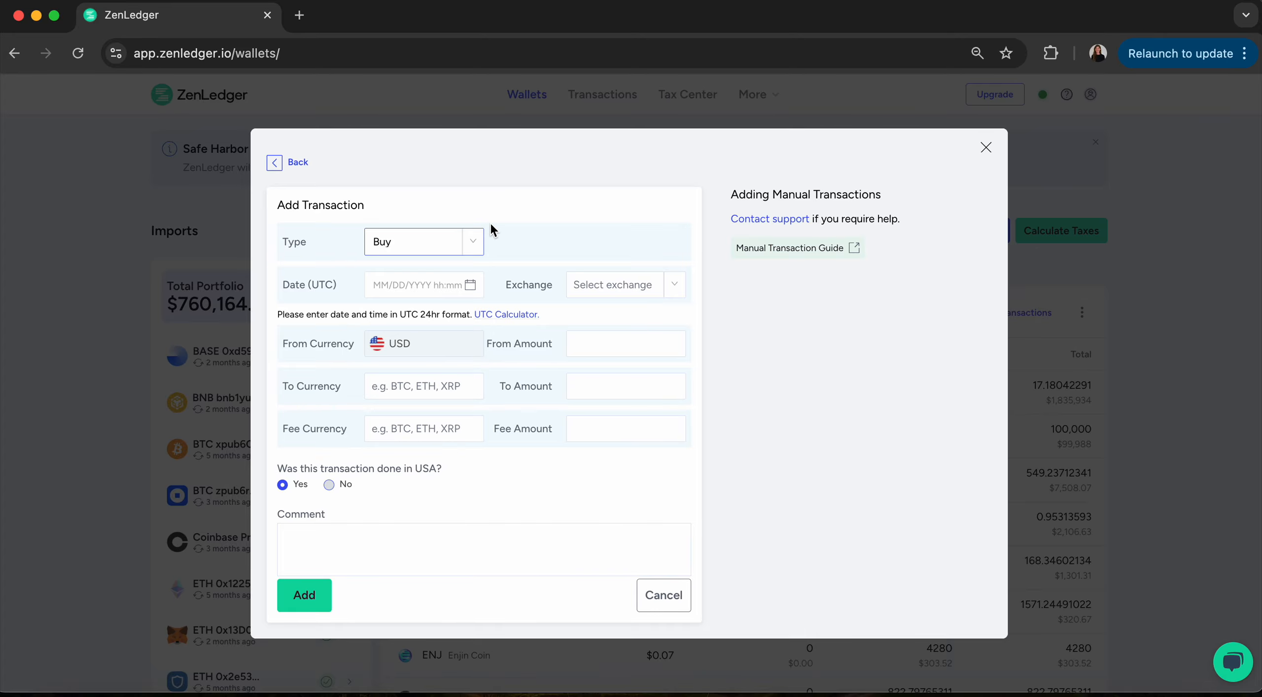
left_click(291, 162)
left_click(986, 110)
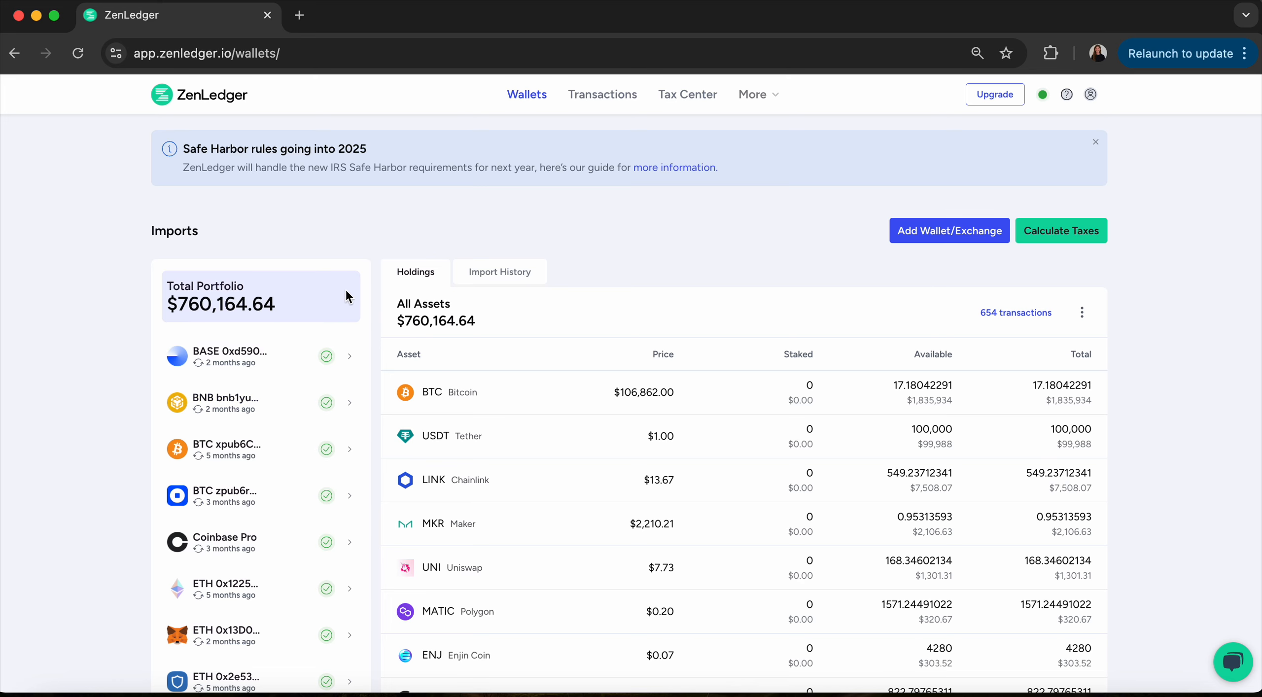
scroll(456, 587, "down", 1)
scroll(456, 586, "down", 7)
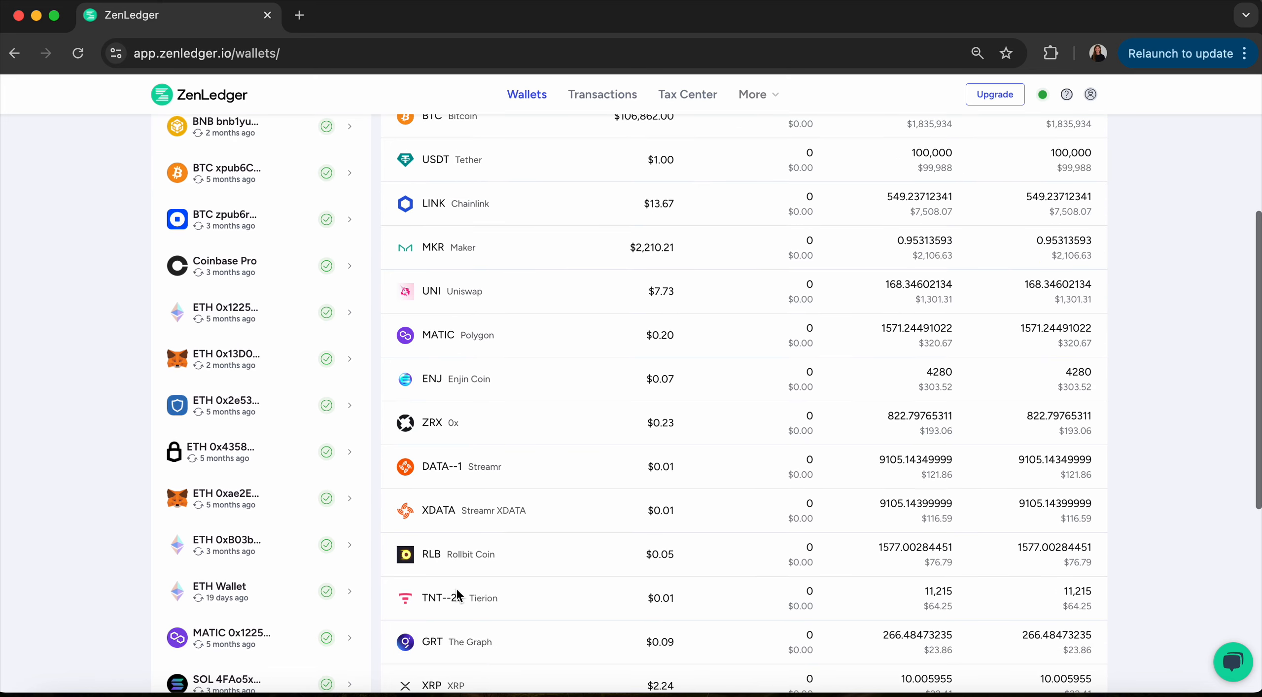
scroll(456, 586, "up", 7)
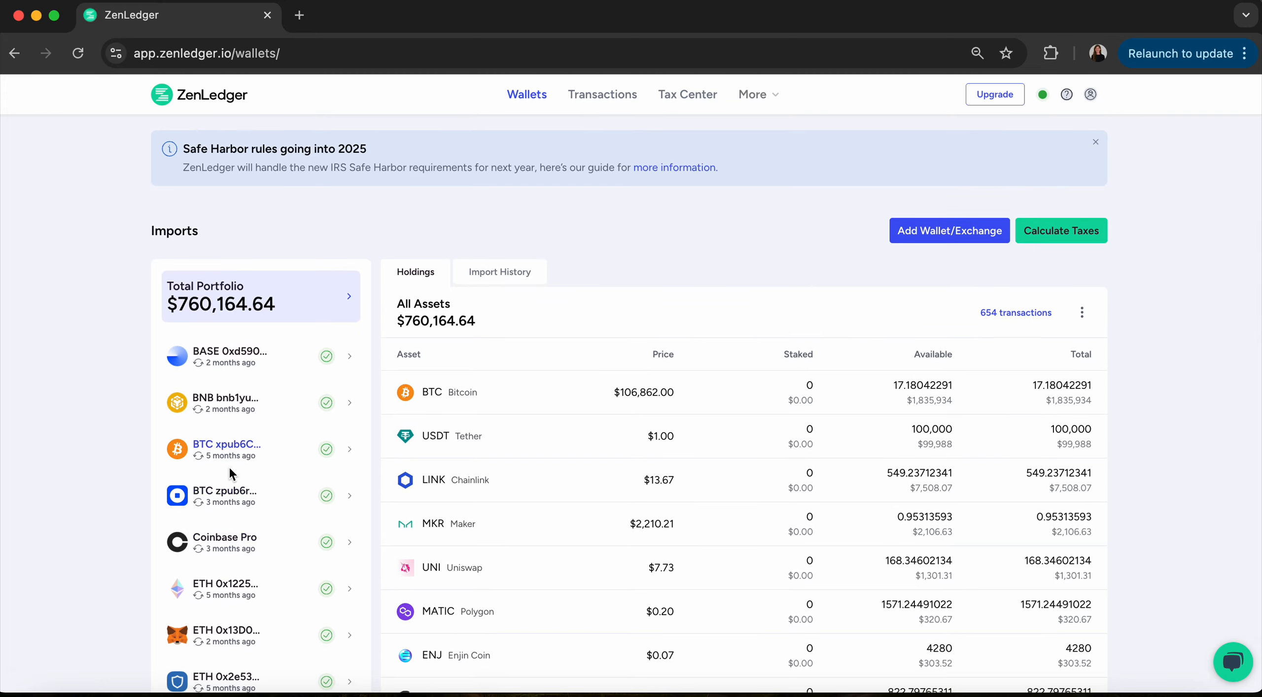
scroll(229, 466, "down", 4)
scroll(229, 465, "up", 1)
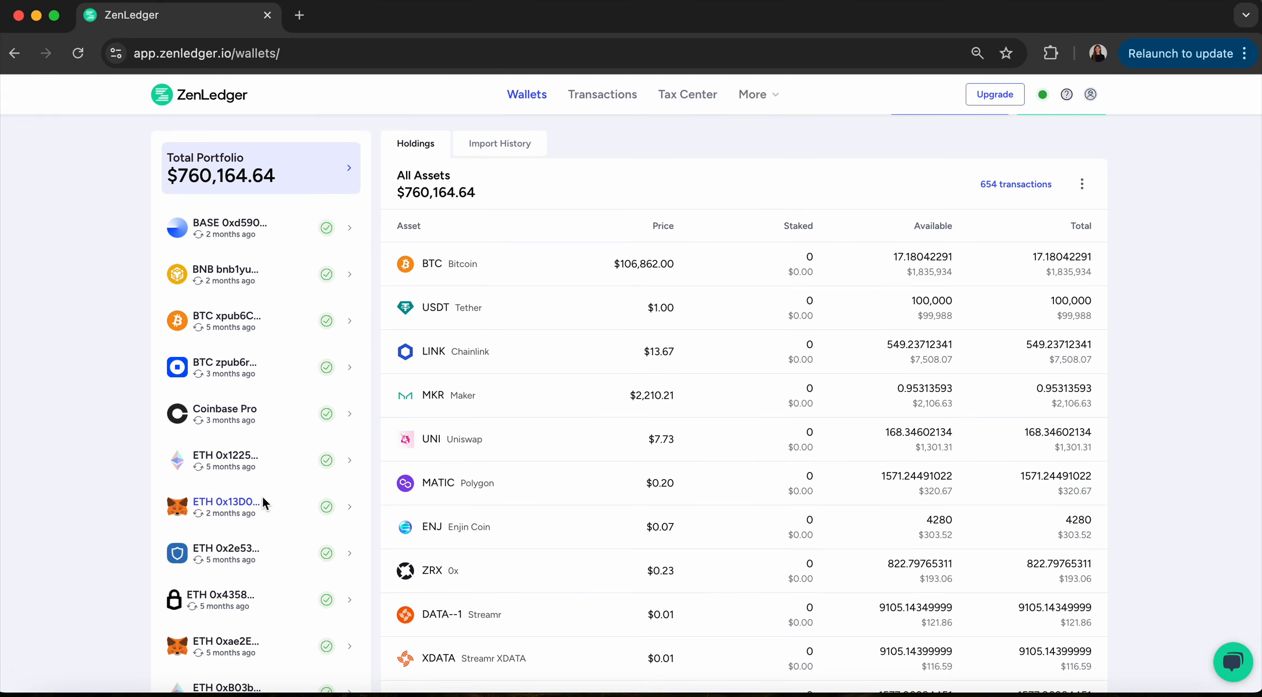
scroll(262, 494, "down", 7)
scroll(258, 376, "up", 7)
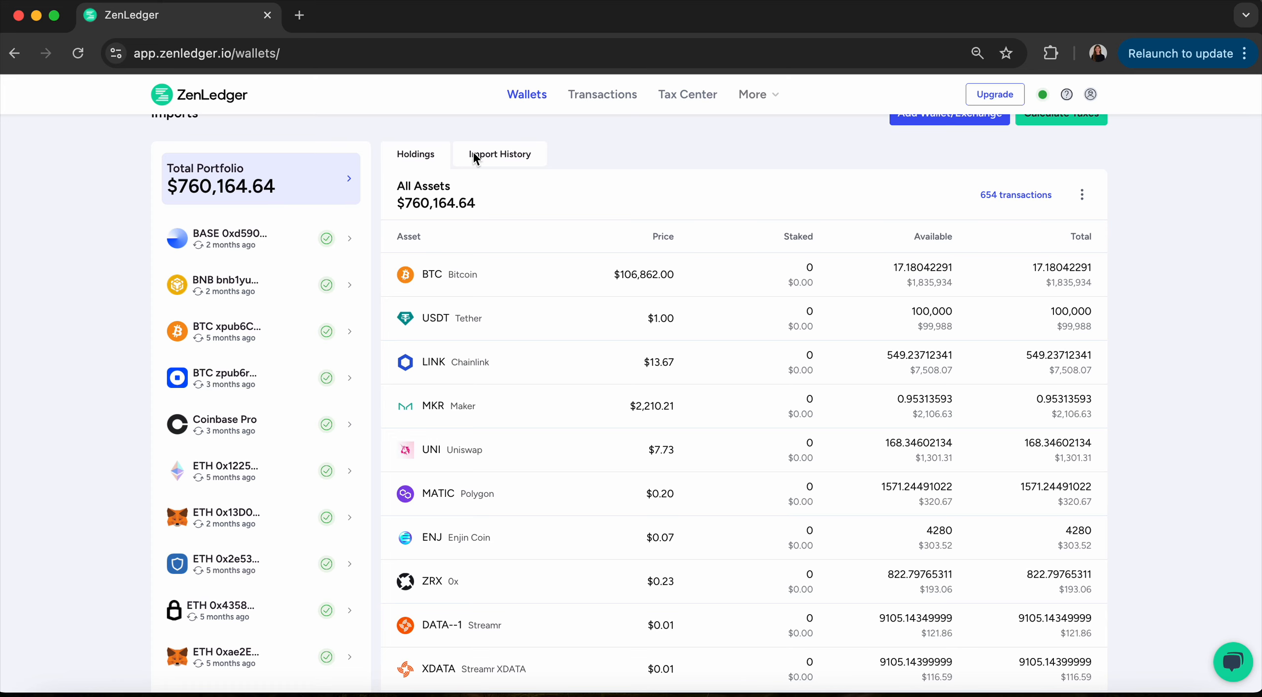
left_click(505, 154)
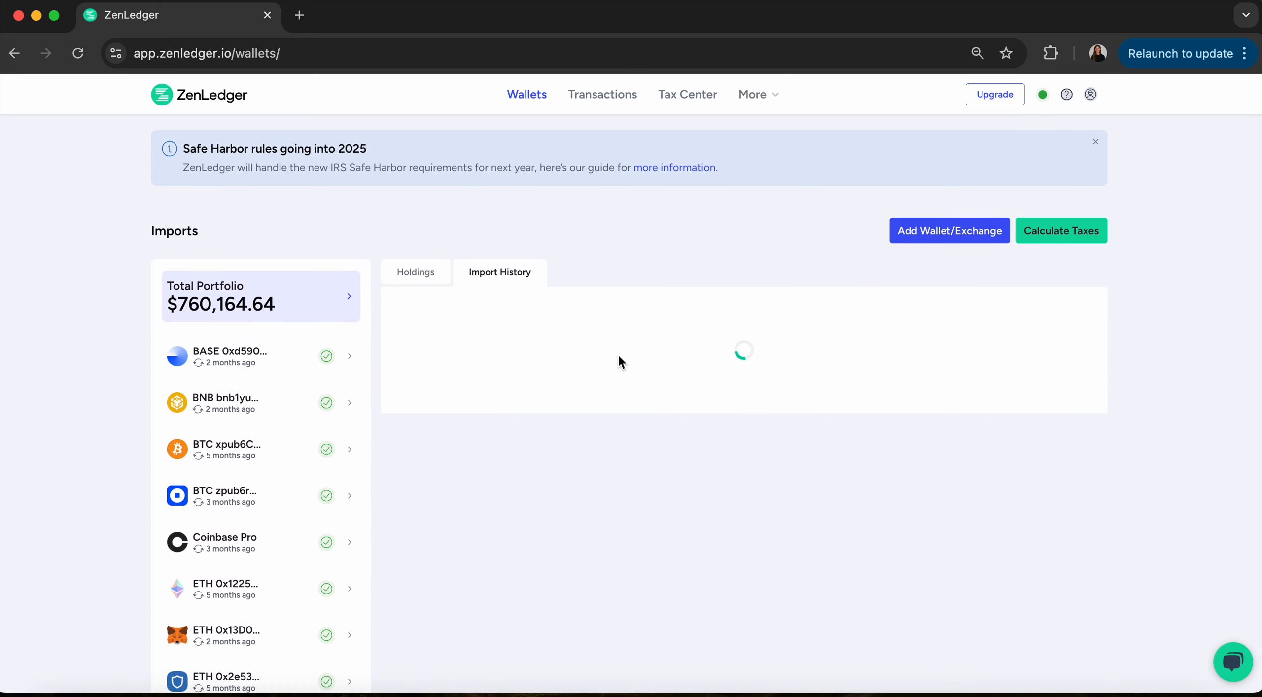
scroll(647, 482, "down", 3)
scroll(649, 550, "down", 5)
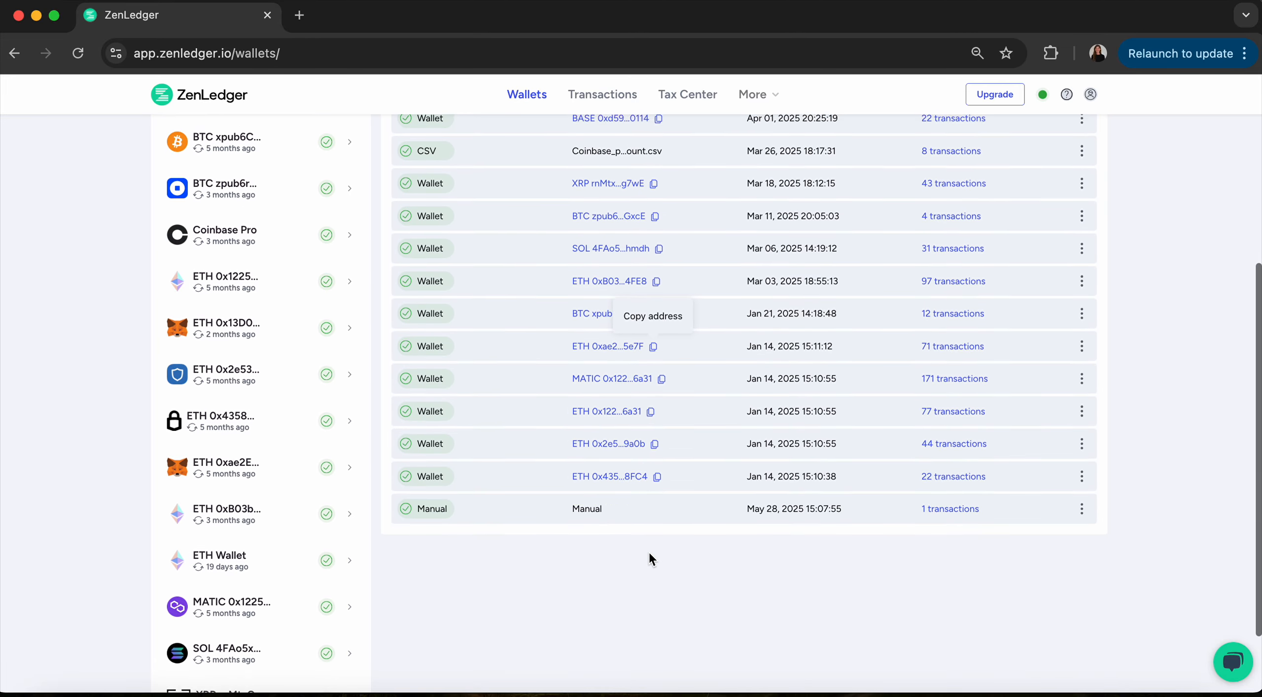
scroll(649, 550, "up", 8)
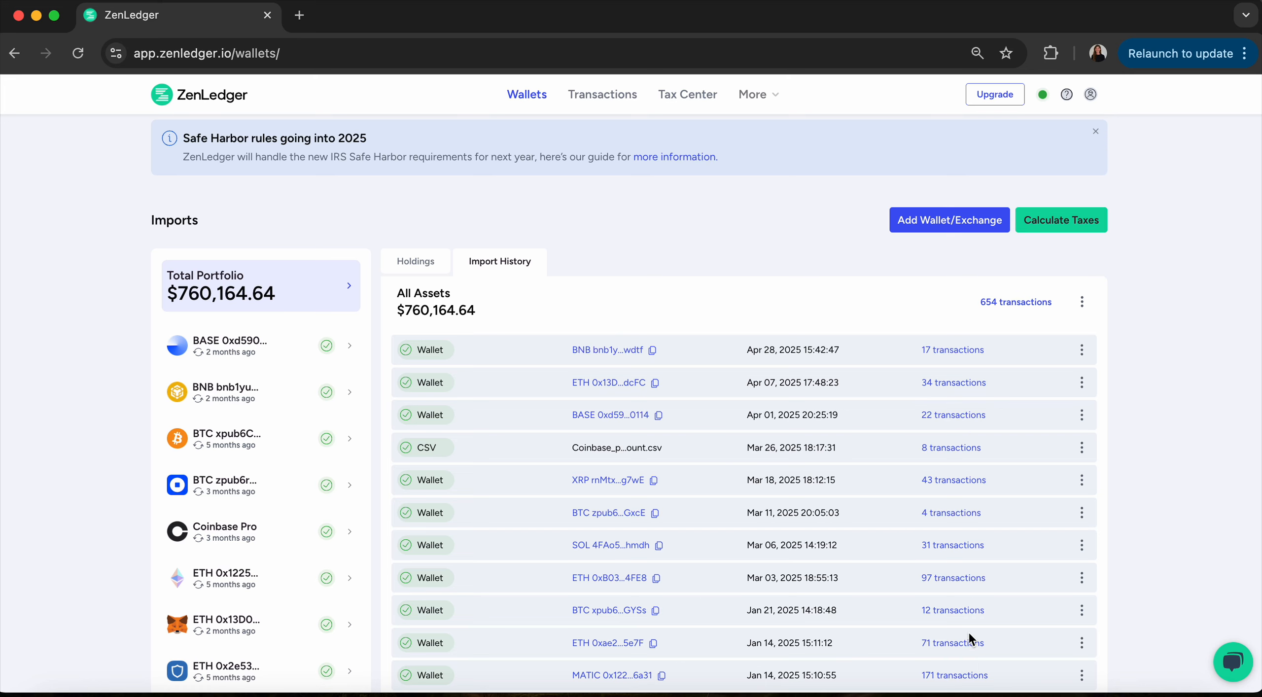
left_click(232, 437)
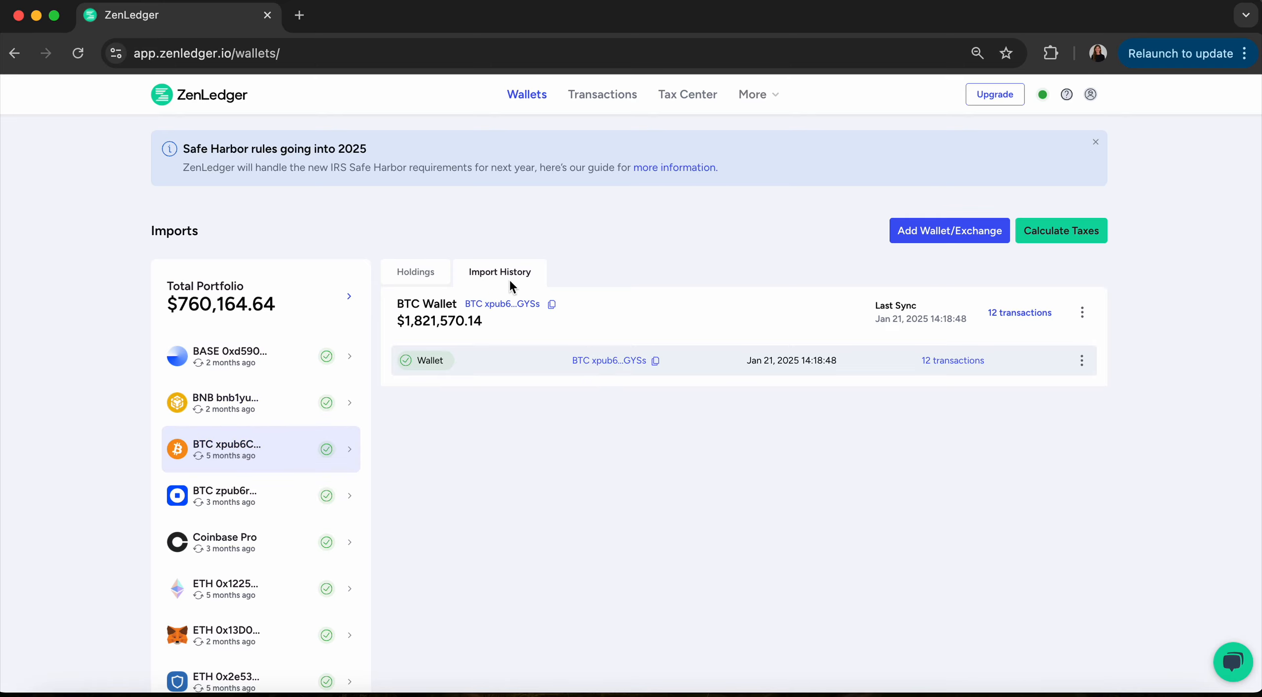
View the BTC xpub wallet's holdings of about 17.05 BTC, then calculate taxes.
left_click(416, 274)
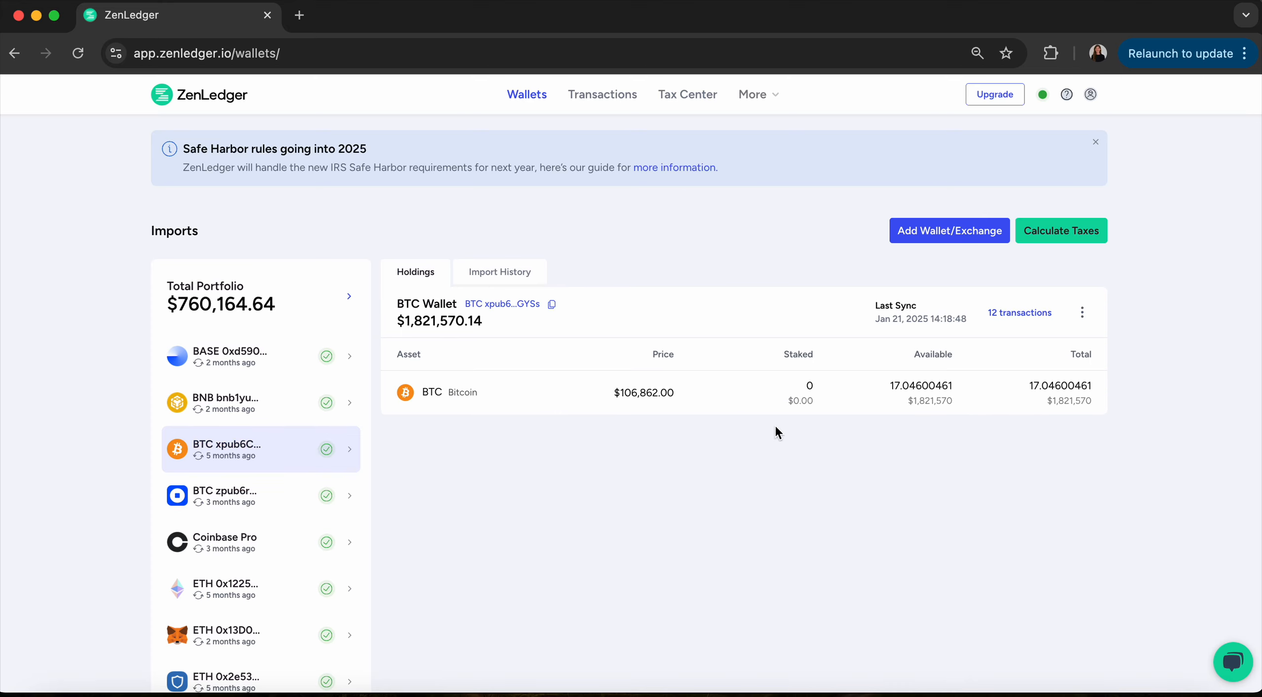
left_click(1073, 238)
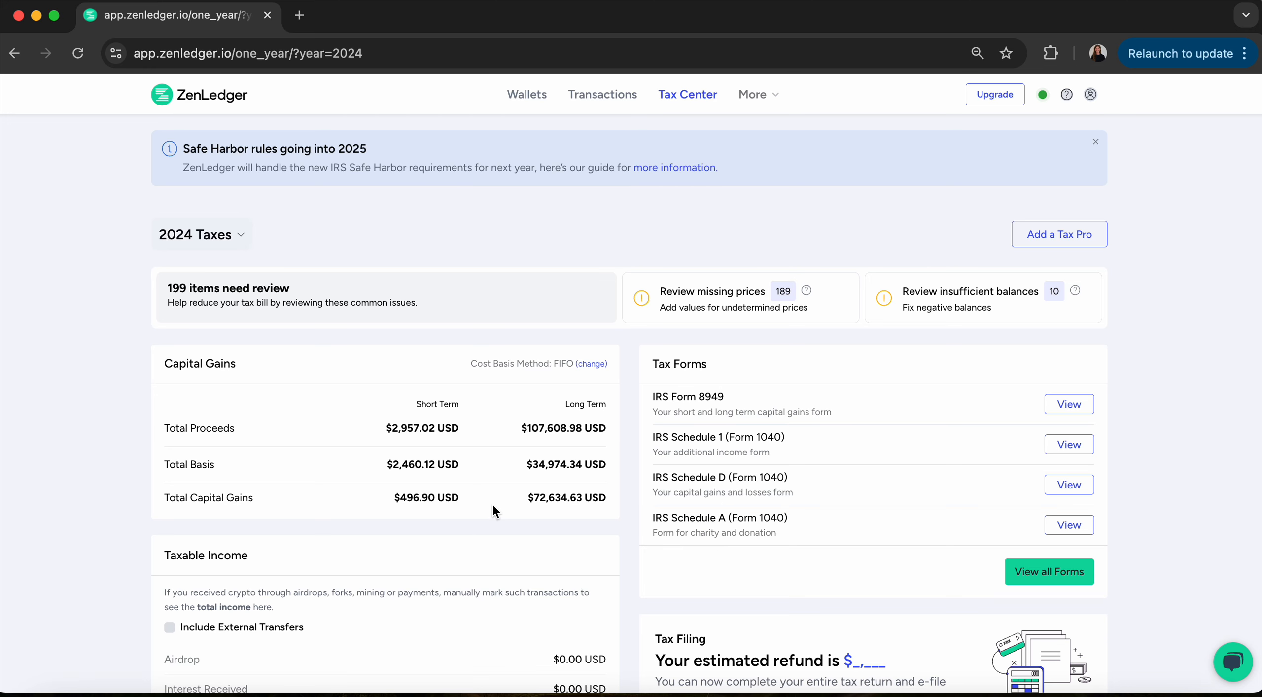
Review the 2024 Tax Center summary, then open the Transactions list of 654 transactions.
scroll(492, 502, "down", 5)
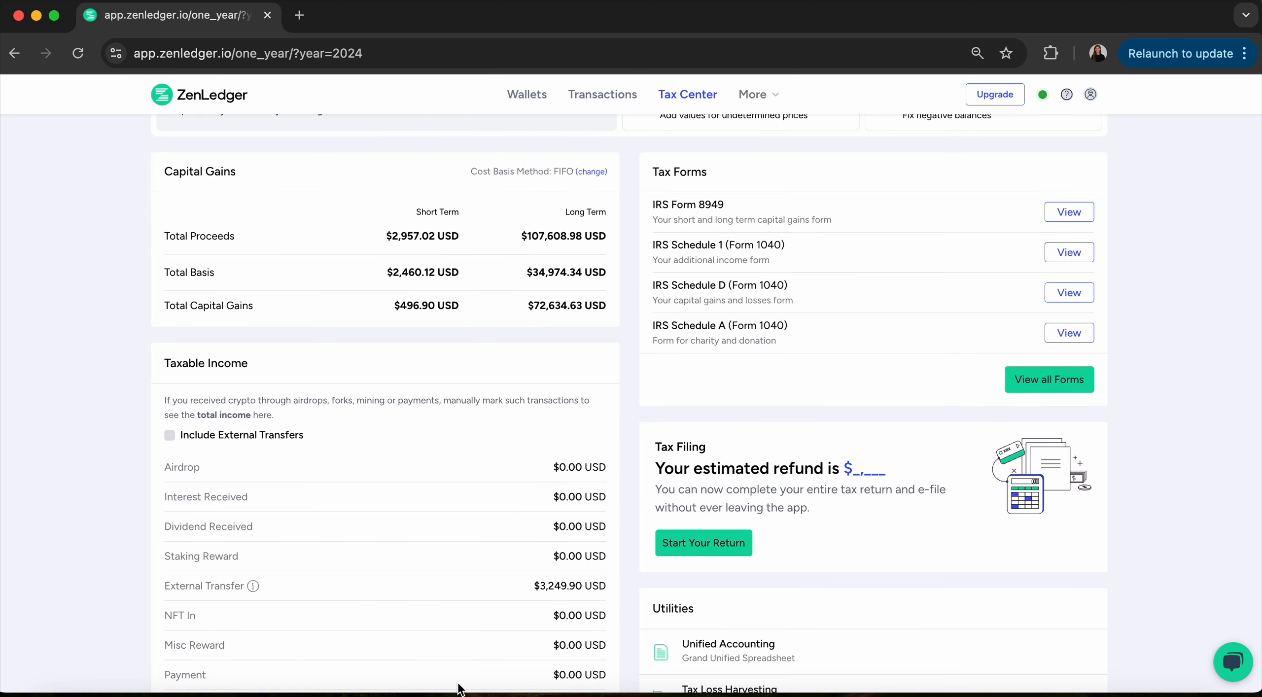
scroll(463, 567, "down", 3)
scroll(591, 557, "up", 6)
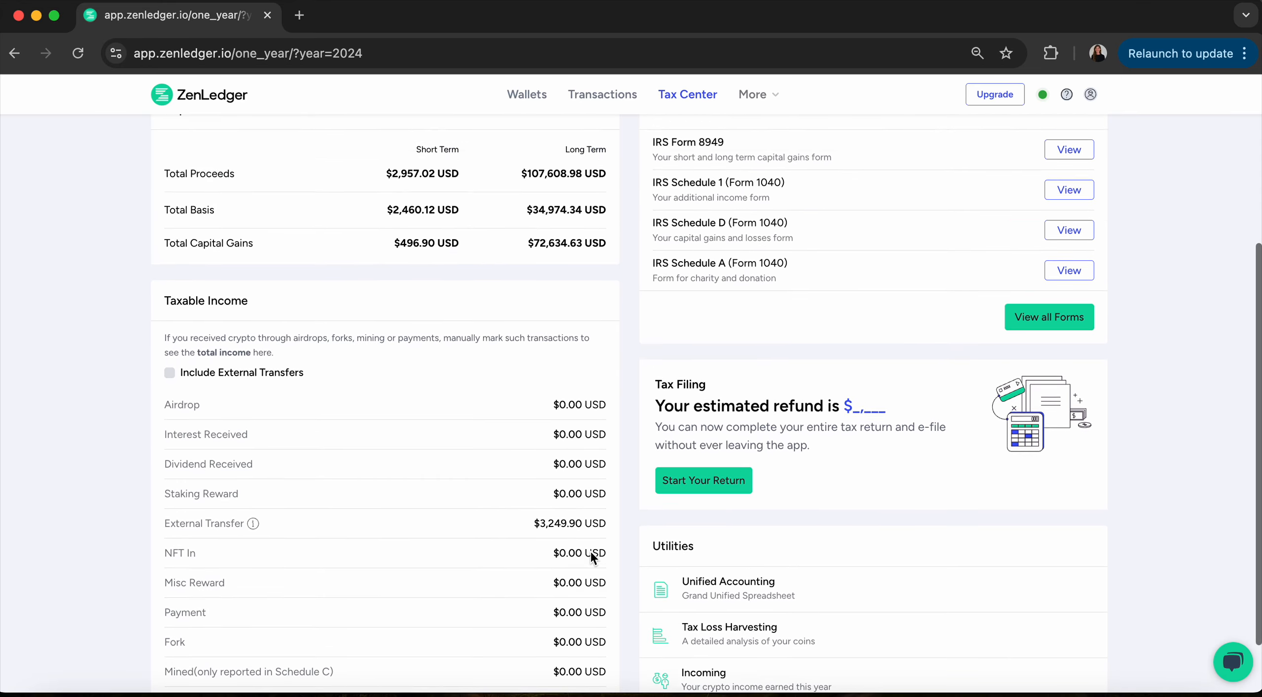
scroll(591, 557, "up", 1)
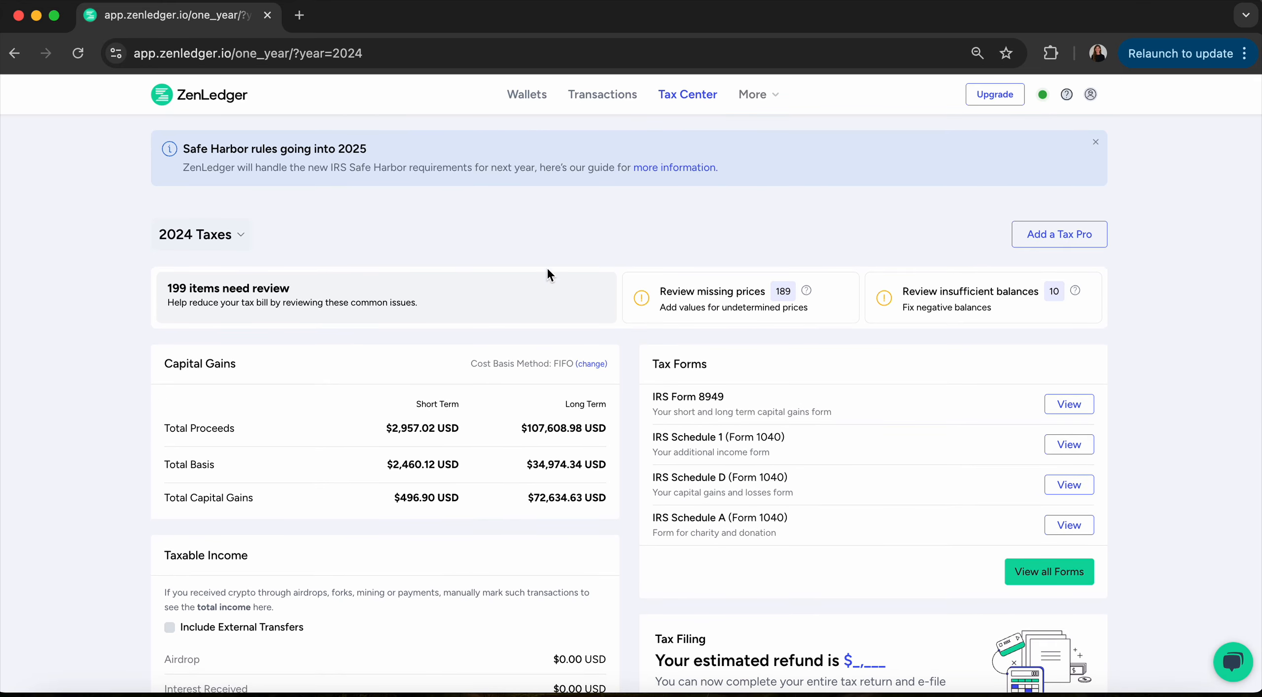
left_click(607, 97)
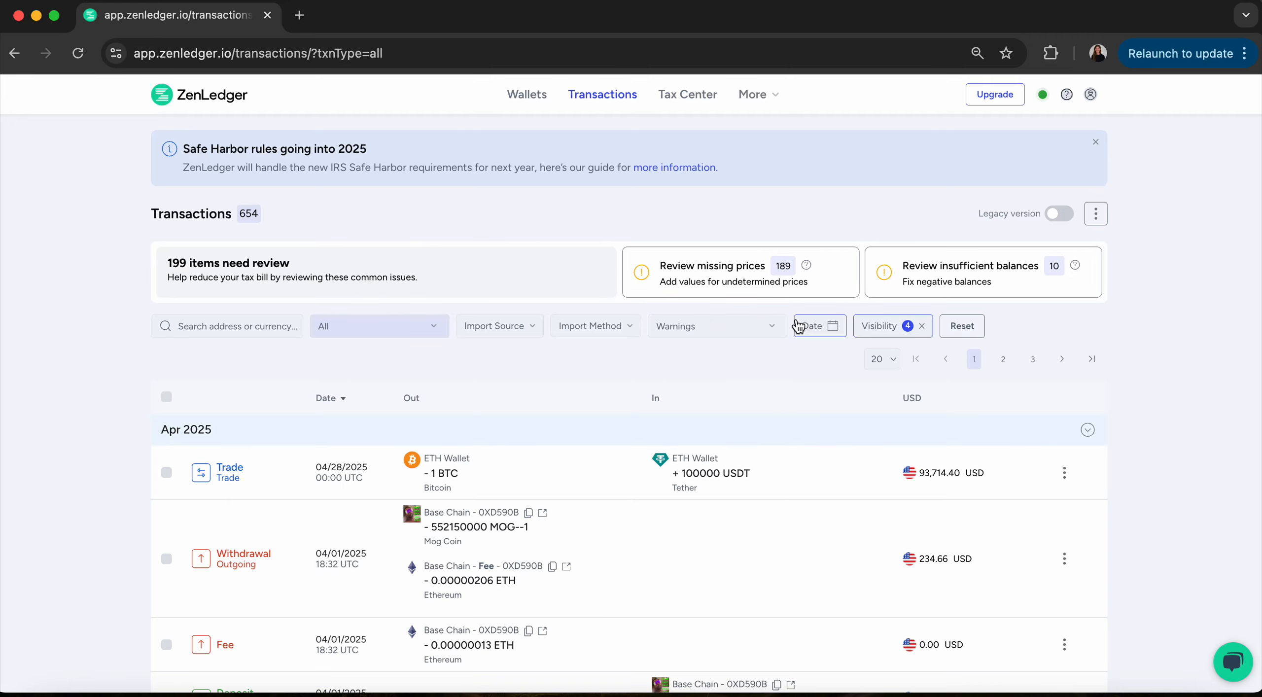
Set the Warnings filter to Missing Price.
left_click(761, 328)
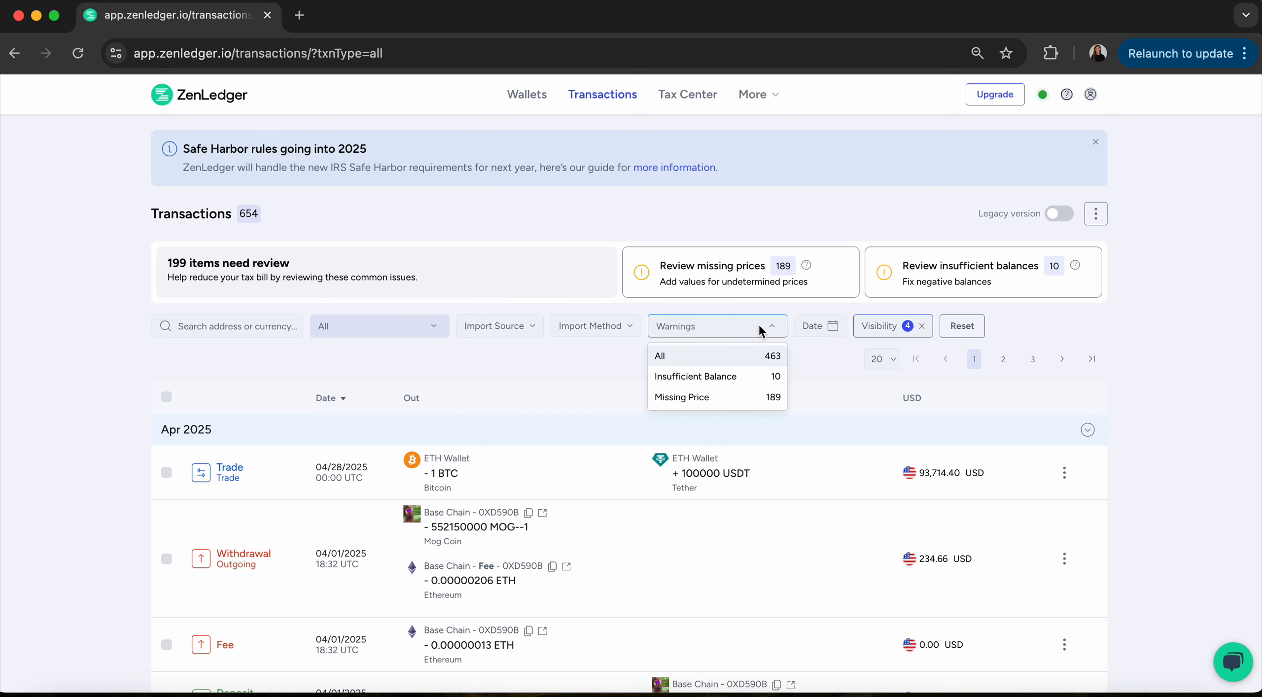
left_click(748, 402)
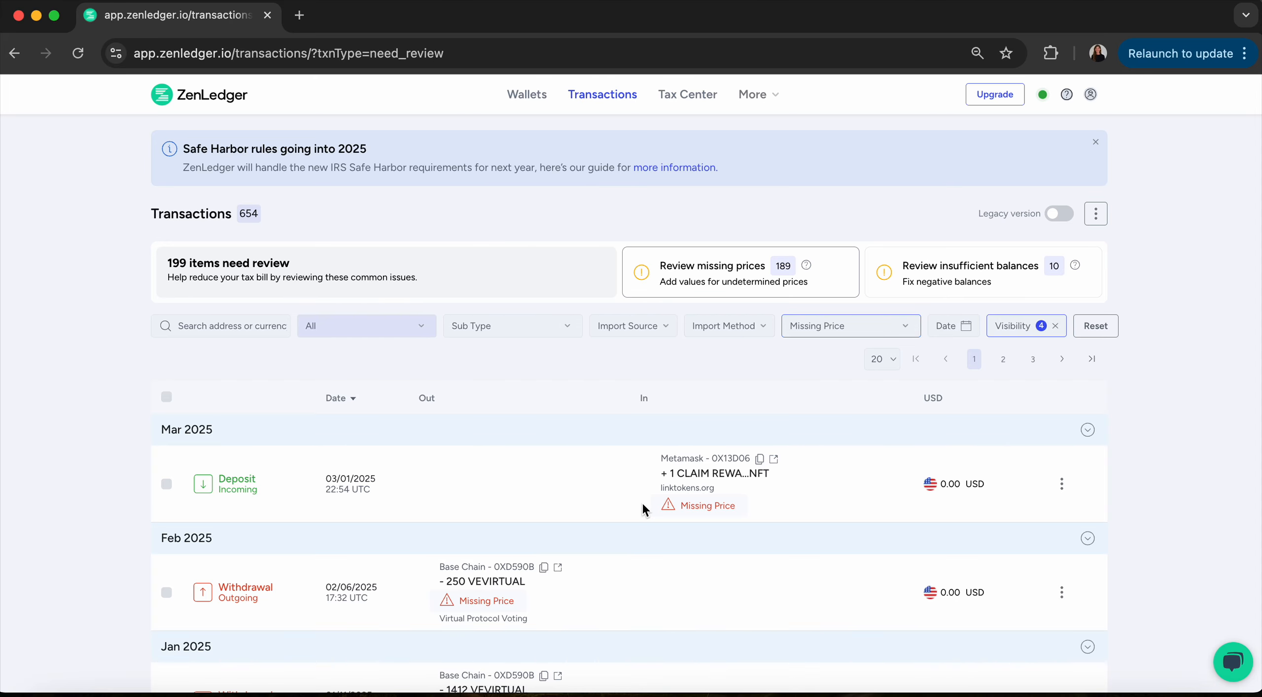
Page through the Missing Price transactions to page 4.
scroll(642, 502, "down", 5)
scroll(643, 495, "down", 12)
scroll(645, 502, "down", 8)
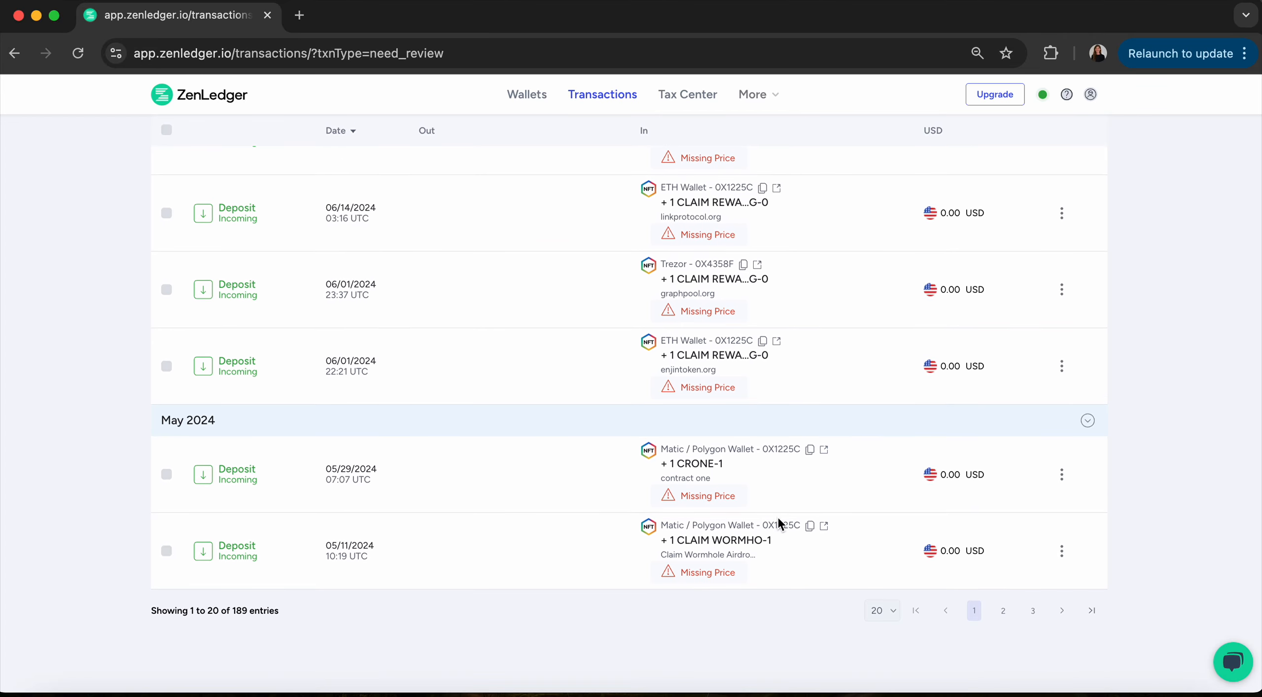
left_click(1004, 612)
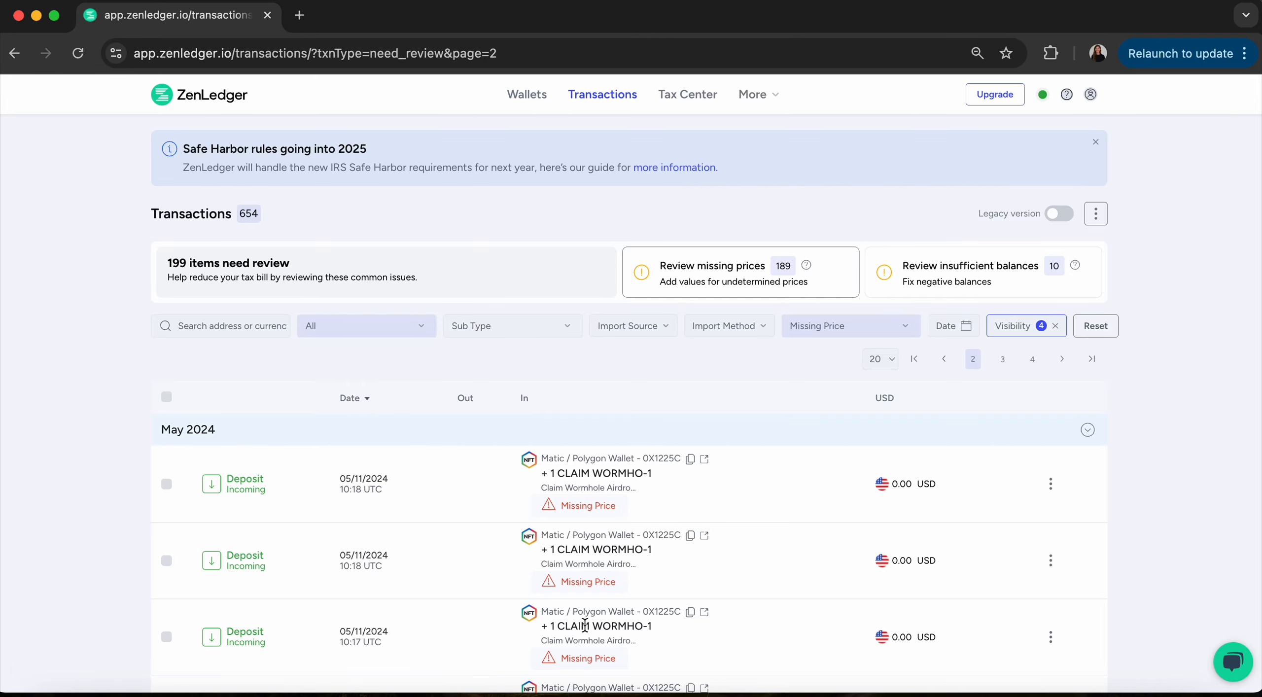
scroll(584, 626, "down", 15)
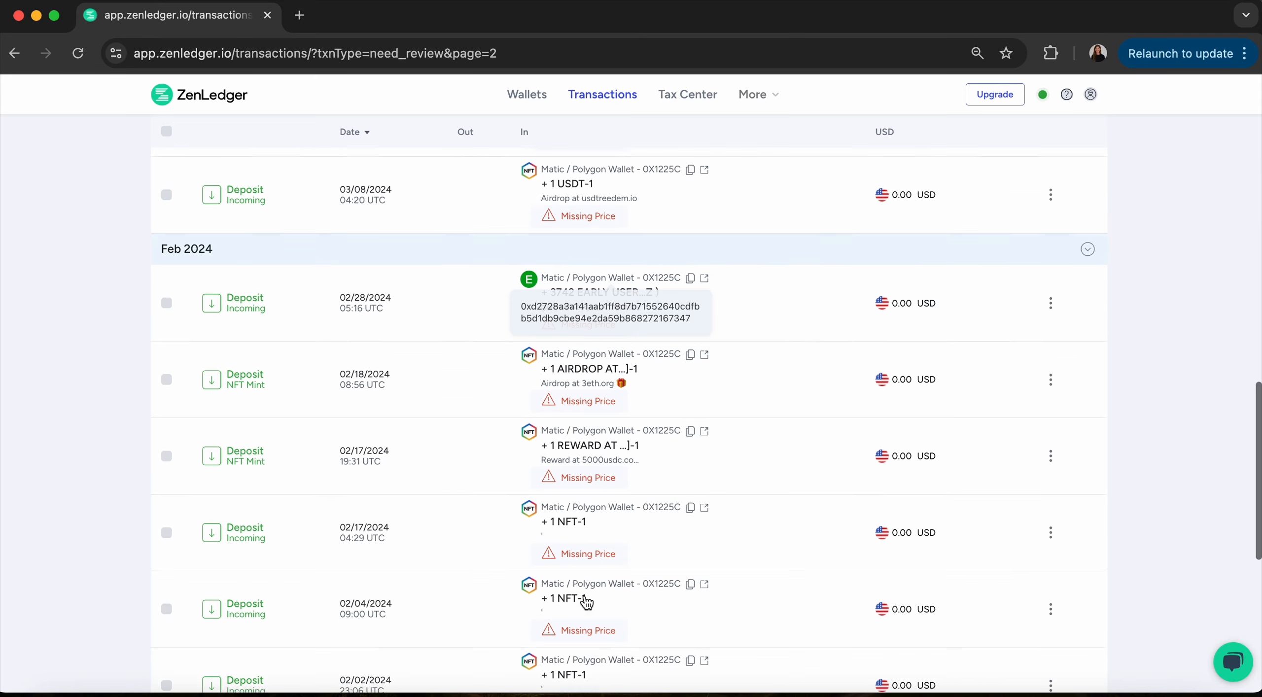
scroll(586, 601, "down", 8)
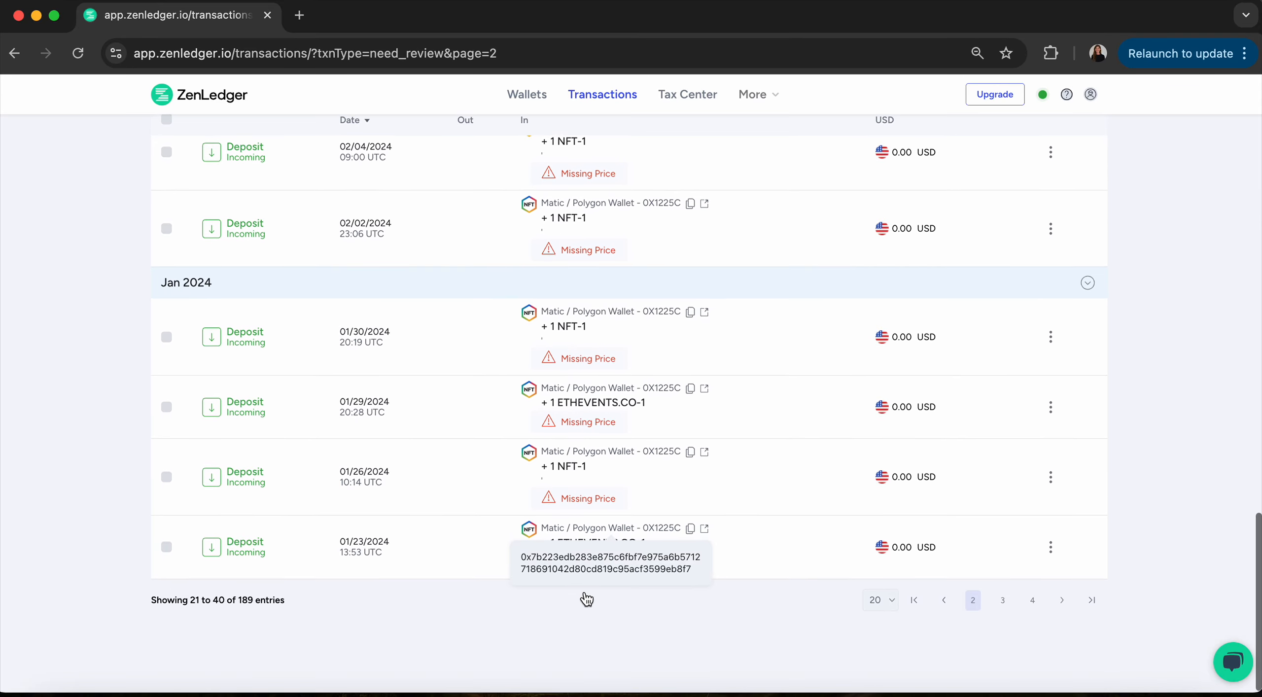
left_click(1003, 606)
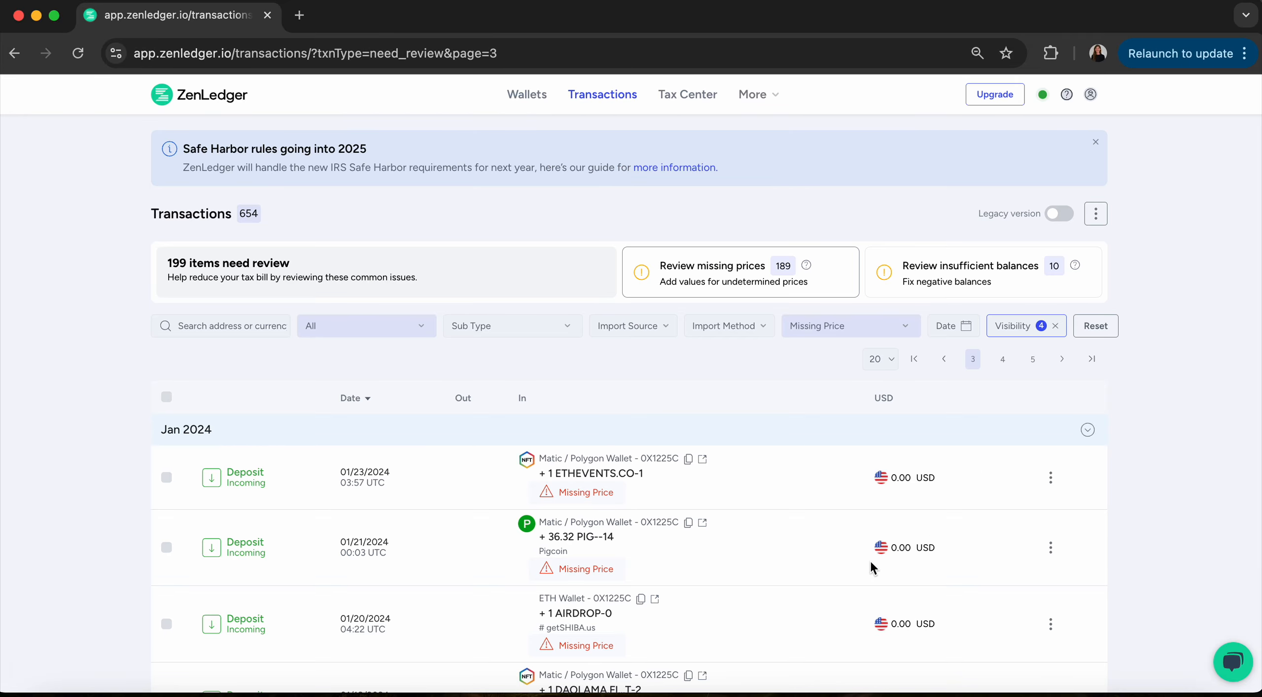
scroll(868, 506, "down", 15)
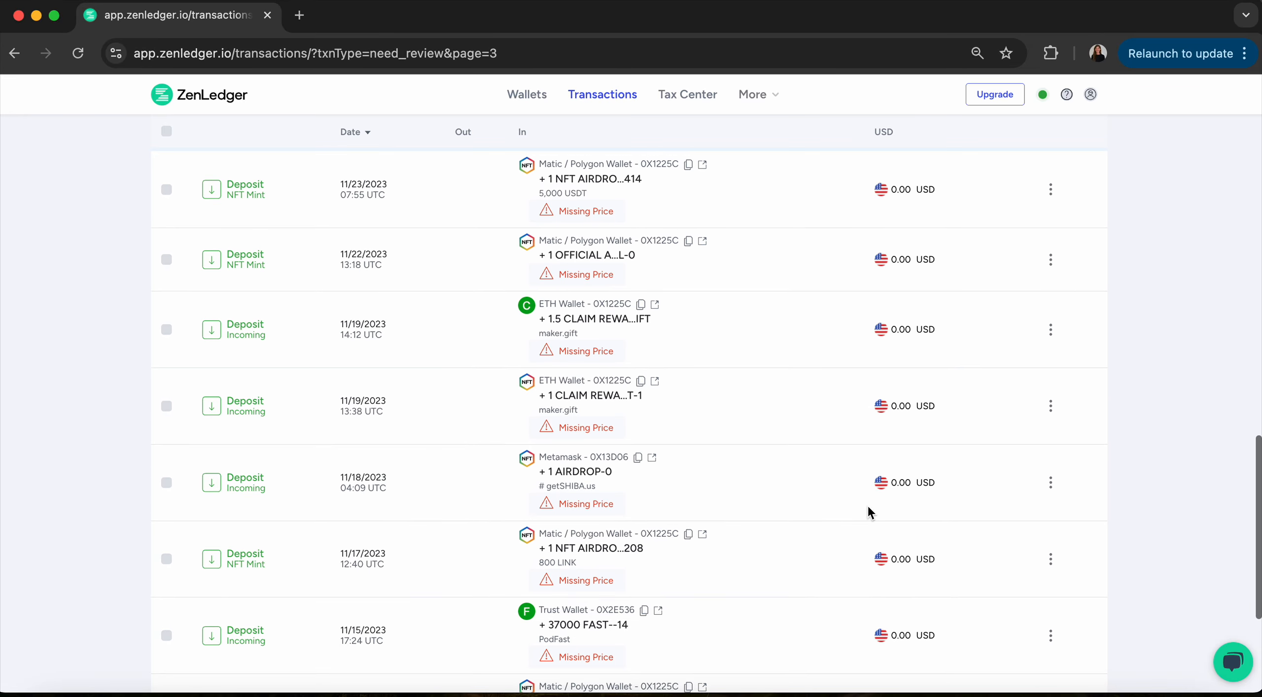
scroll(868, 511, "down", 5)
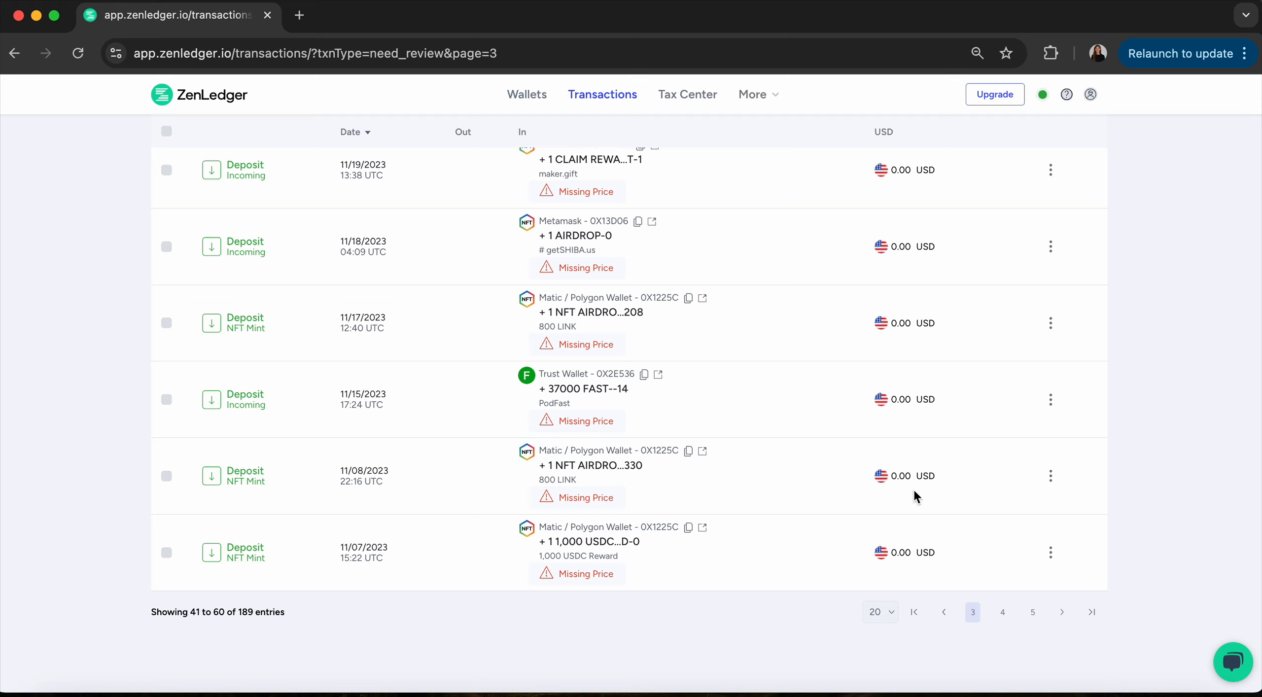
left_click(1001, 614)
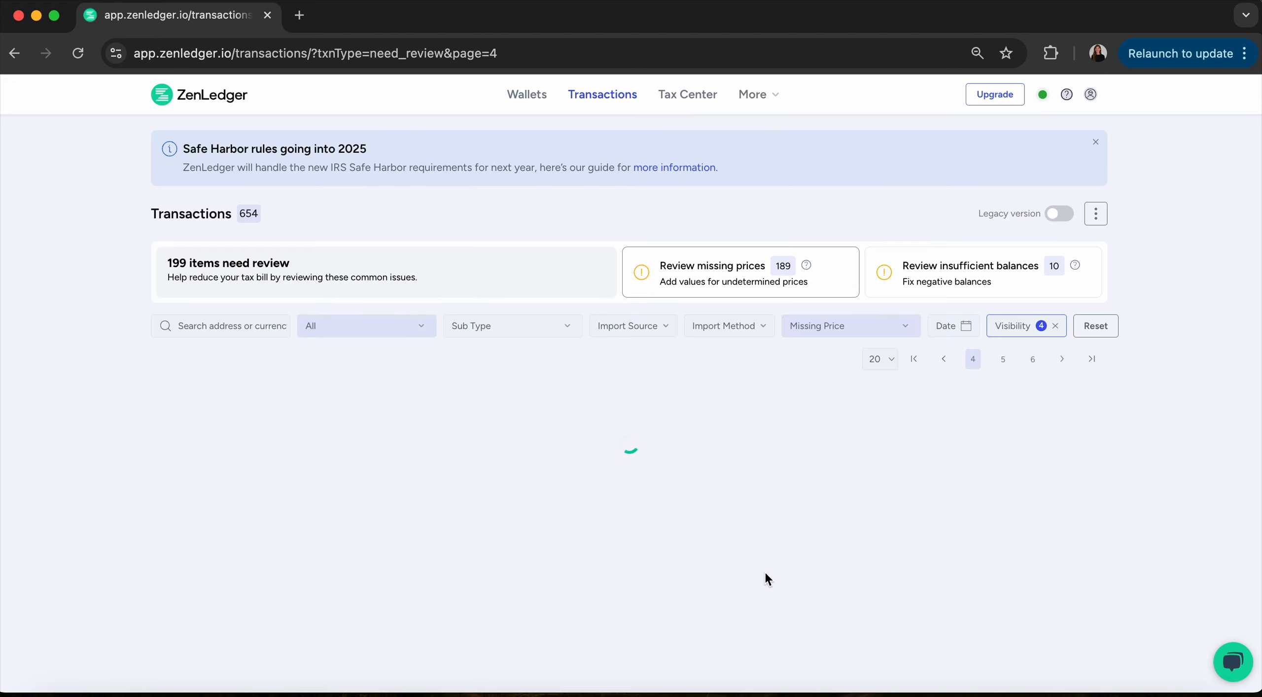
Open the action menu for the 10/16/2023 NFT airdrop deposit.
scroll(568, 513, "down", 5)
scroll(570, 518, "down", 10)
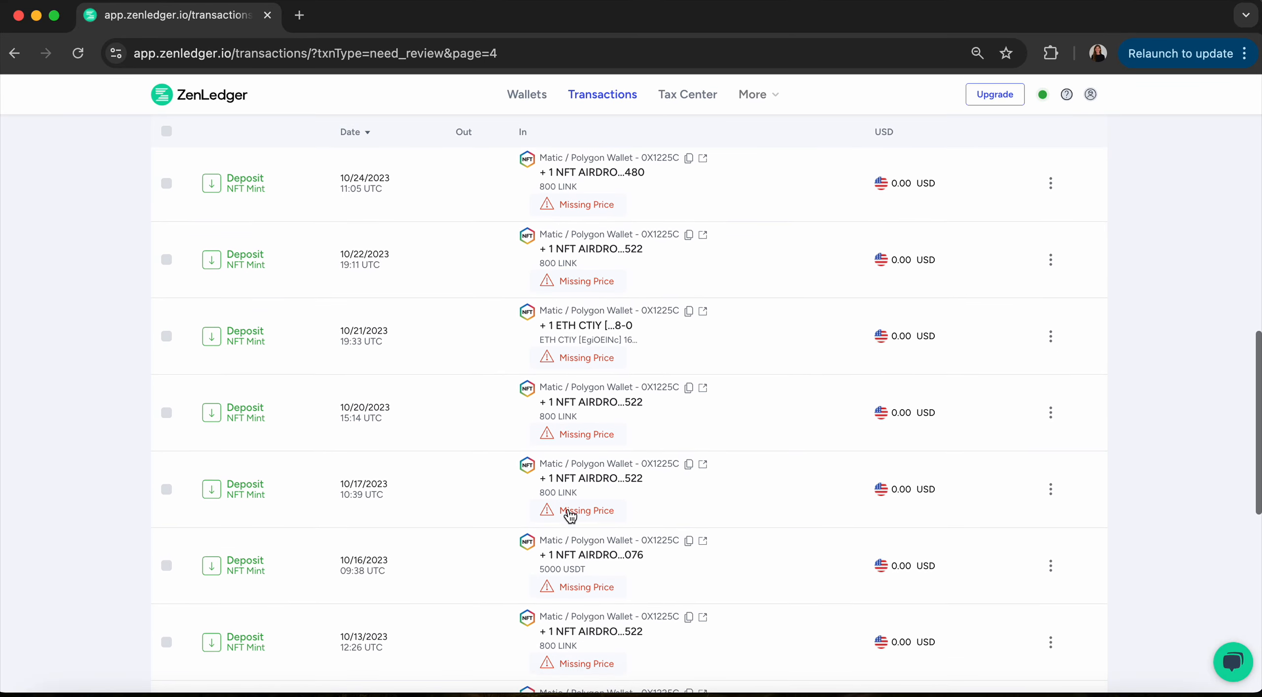
scroll(568, 517, "down", 3)
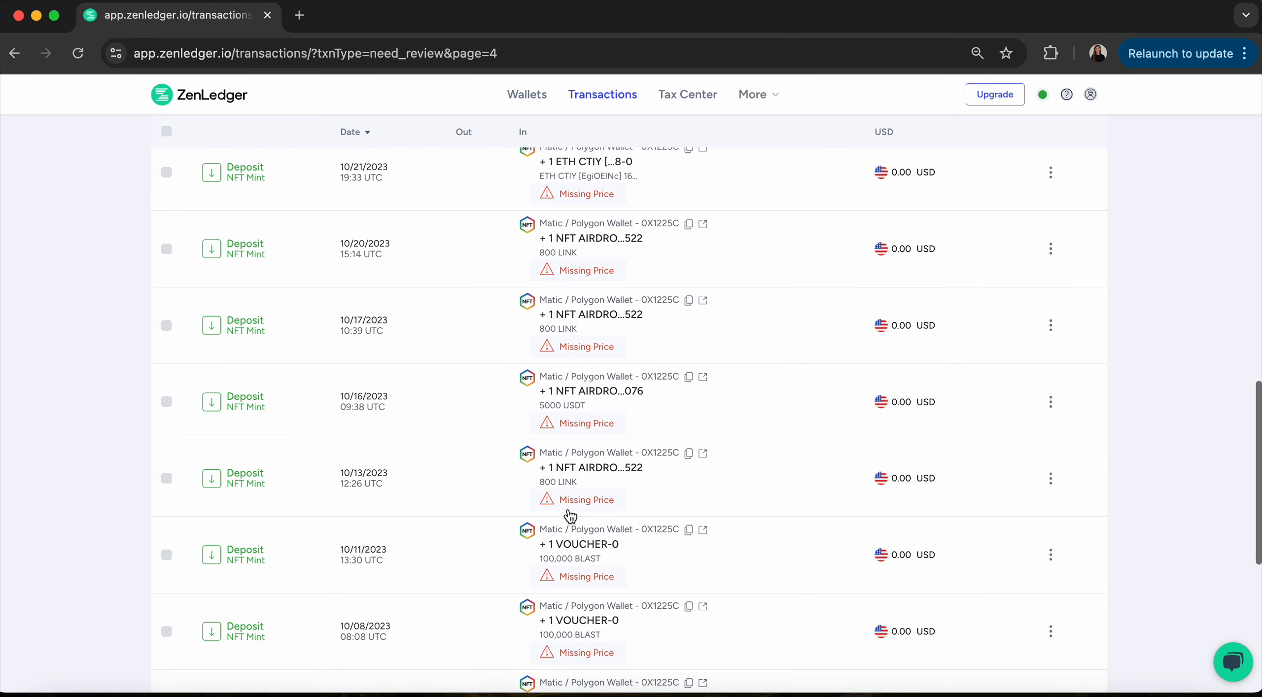
left_click(1052, 402)
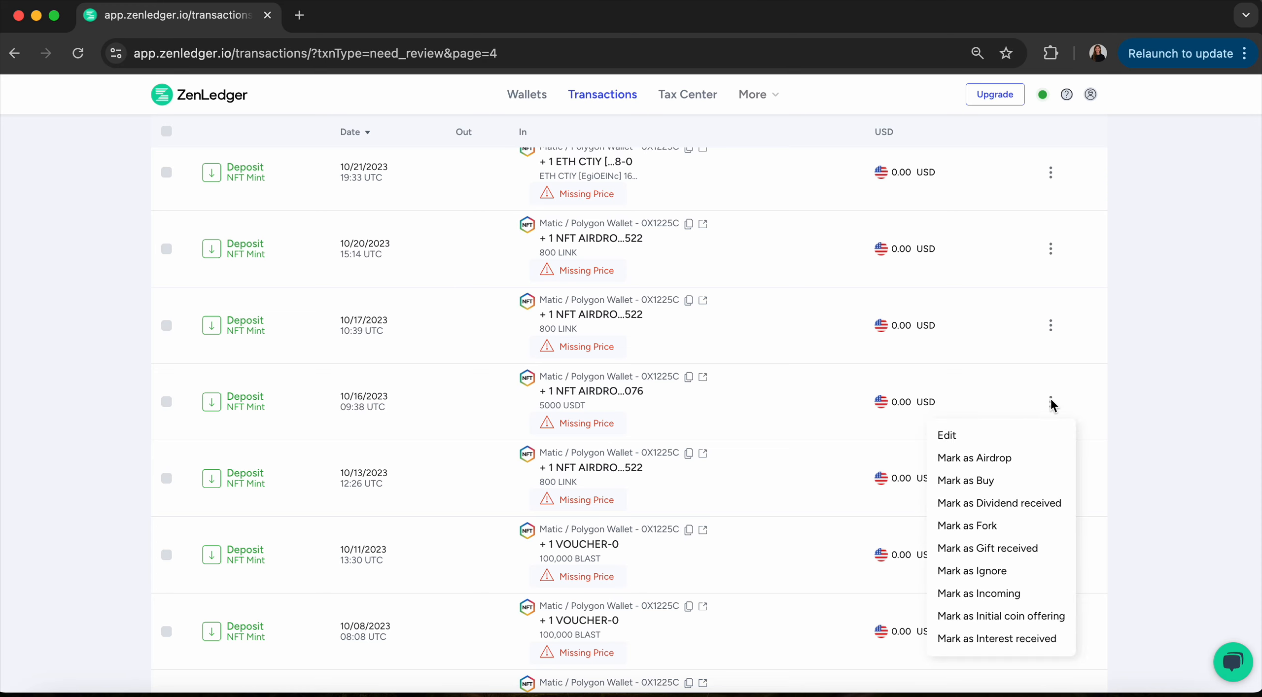
left_click(951, 439)
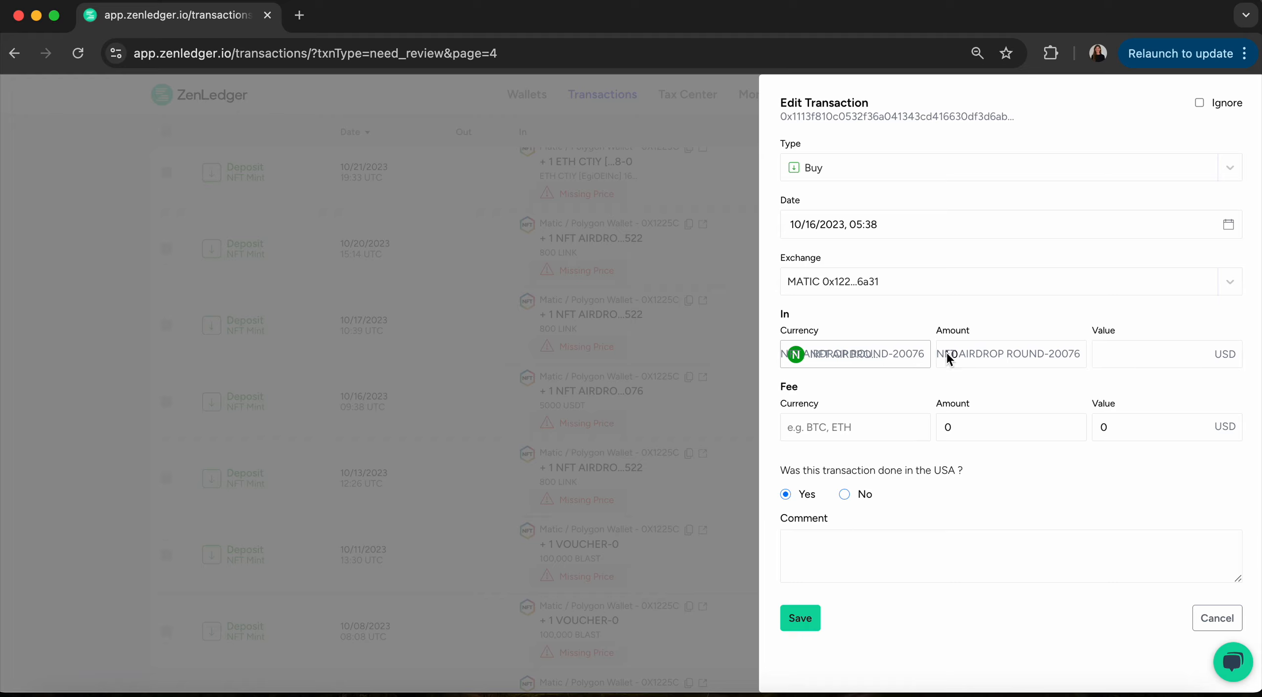
left_click(1120, 353)
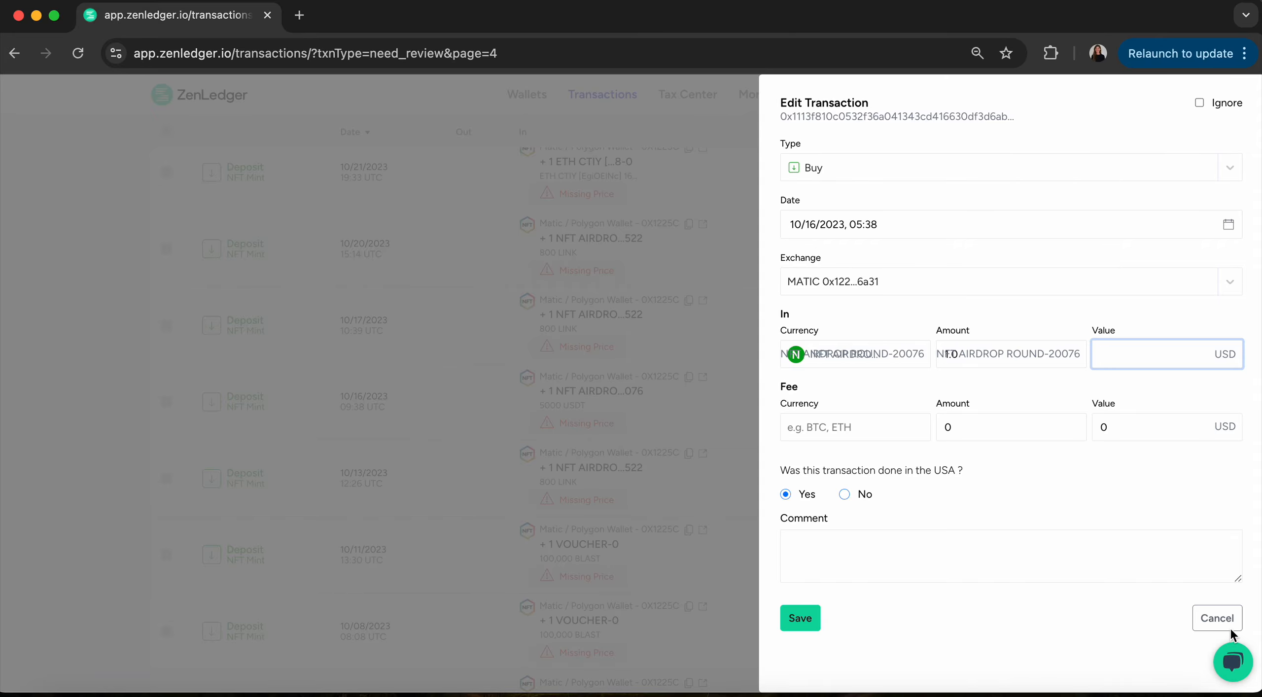
left_click(1217, 618)
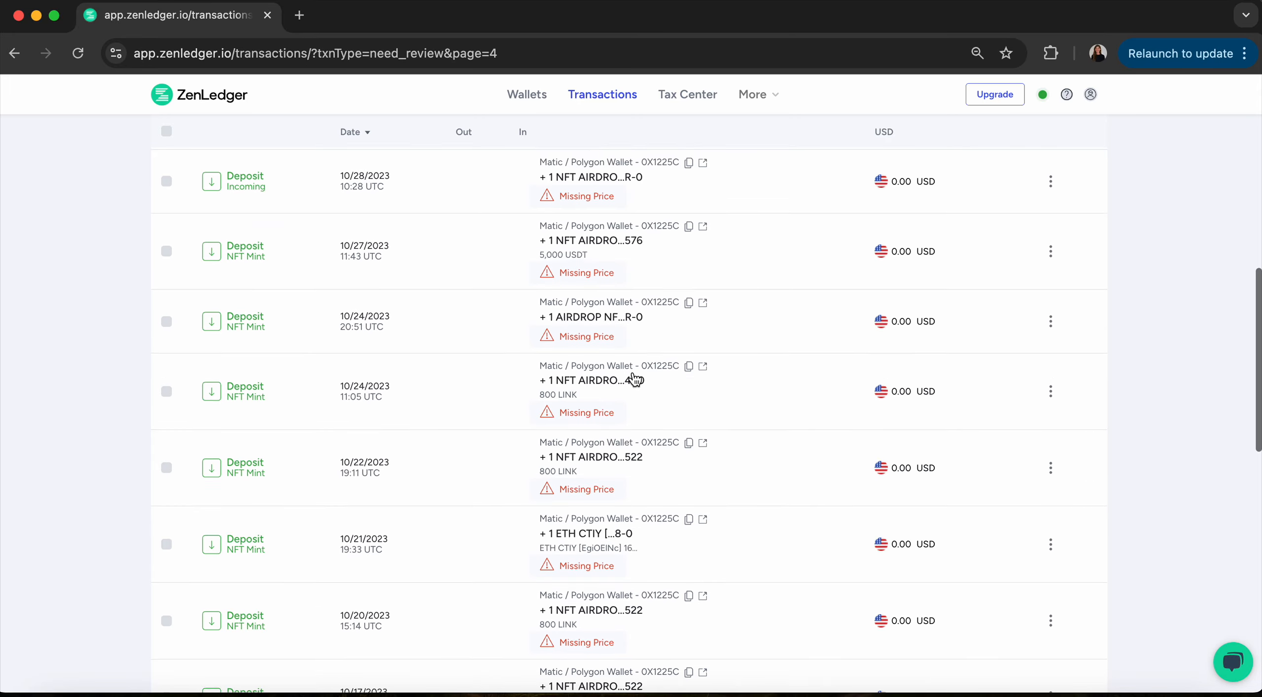
scroll(633, 370, "up", 10)
Set the Warnings filter to Insufficient Balance and inspect the flagged SUI withdrawal from Coinbase Pro.
left_click(813, 327)
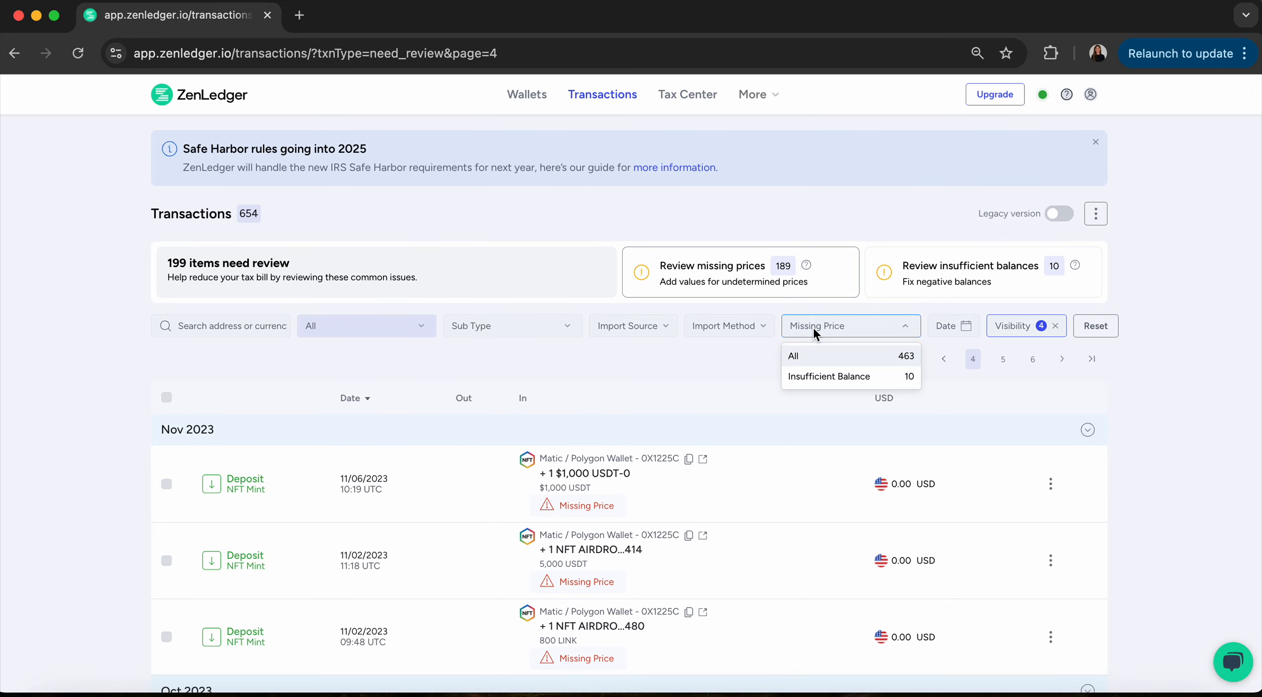
left_click(830, 379)
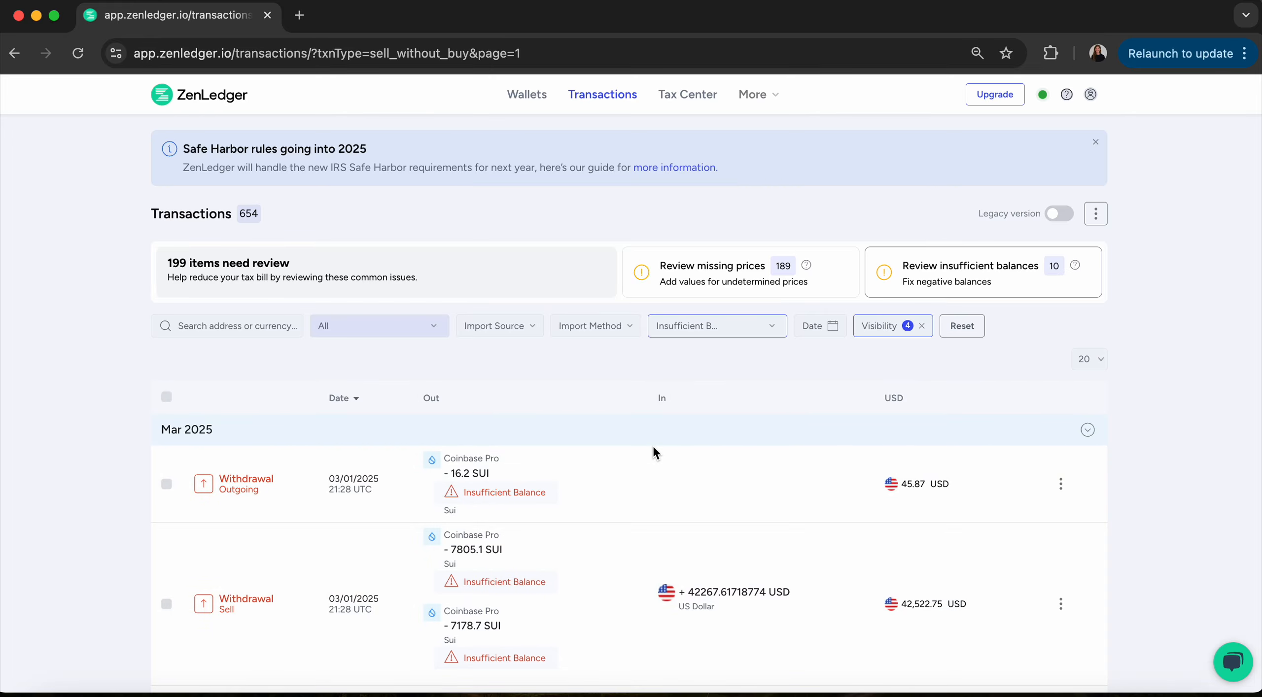
scroll(653, 447, "down", 3)
scroll(652, 447, "up", 2)
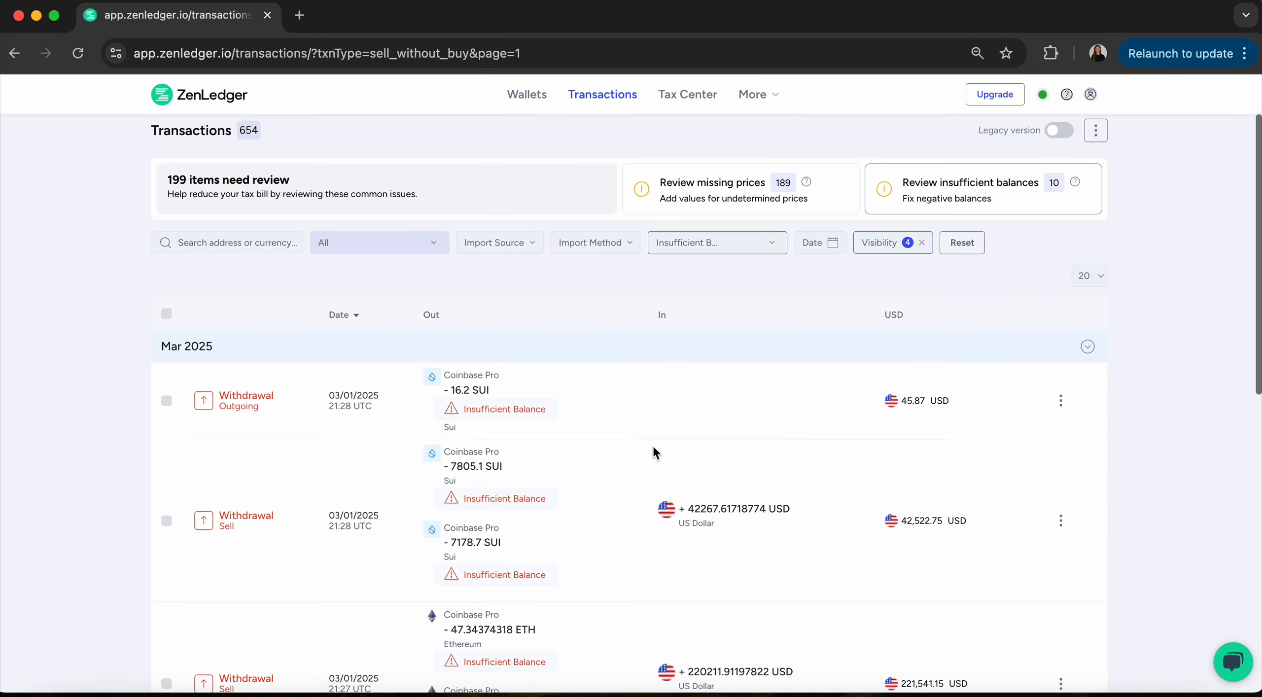
scroll(652, 447, "up", 1)
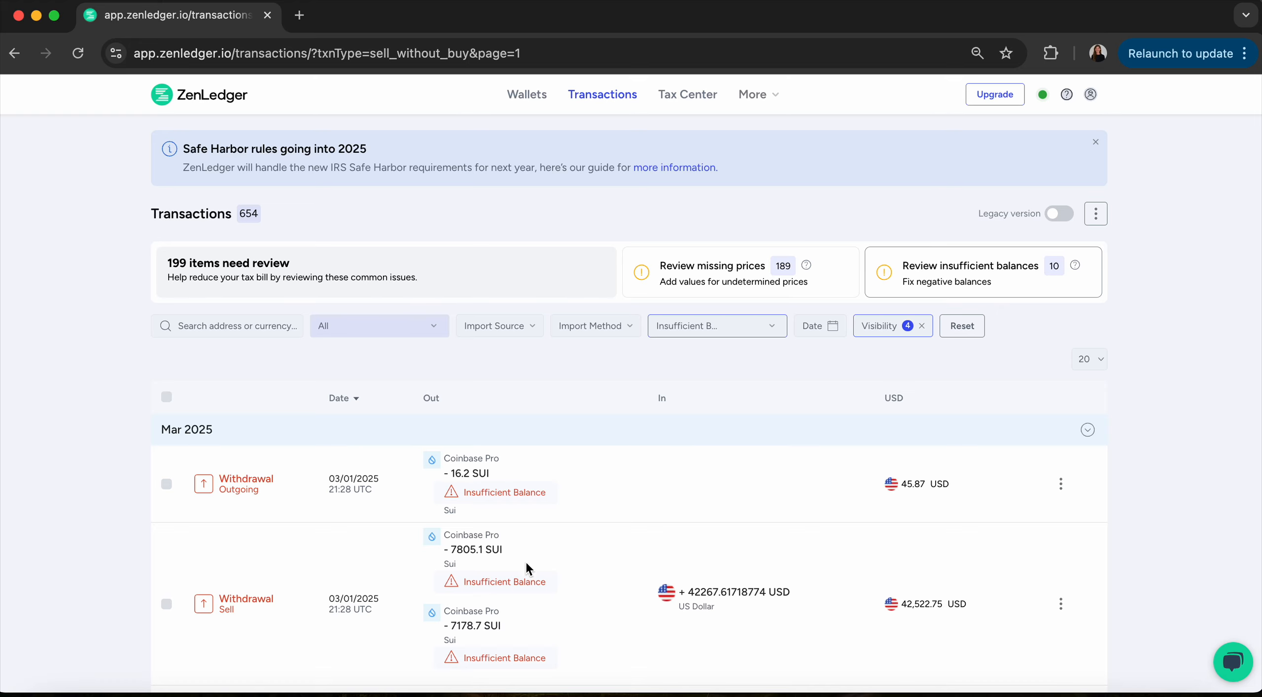
left_click(503, 495)
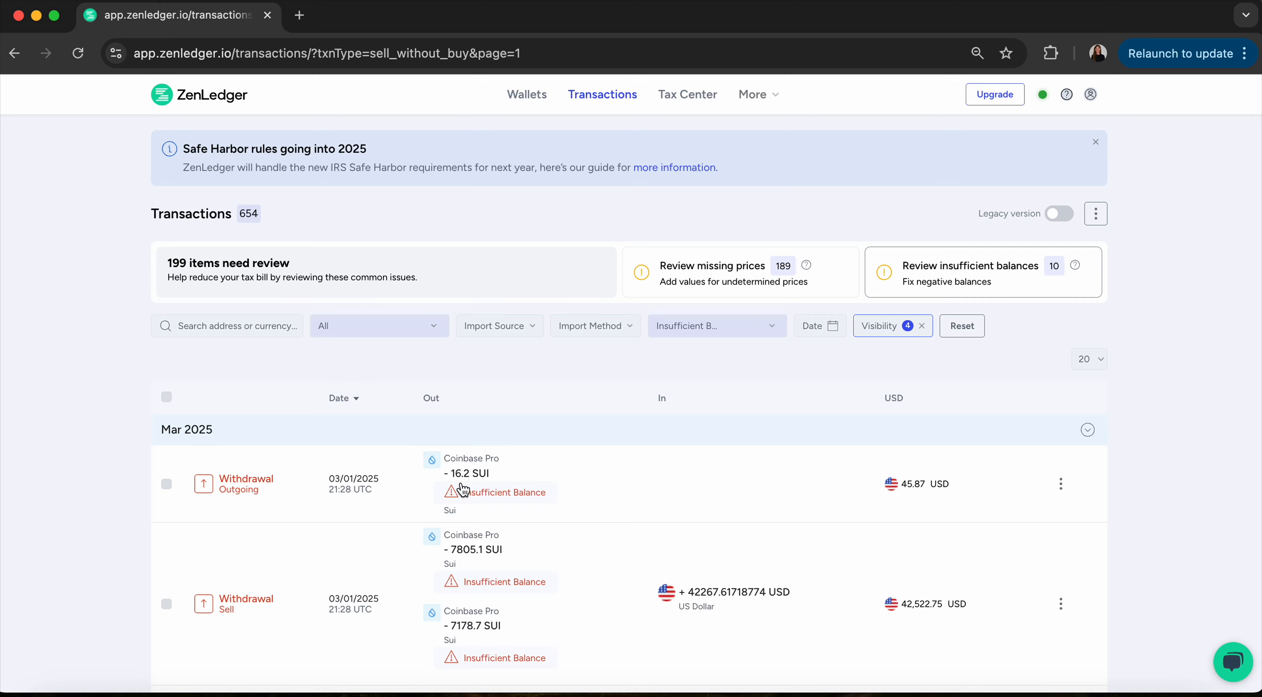
mouse_move(480, 494)
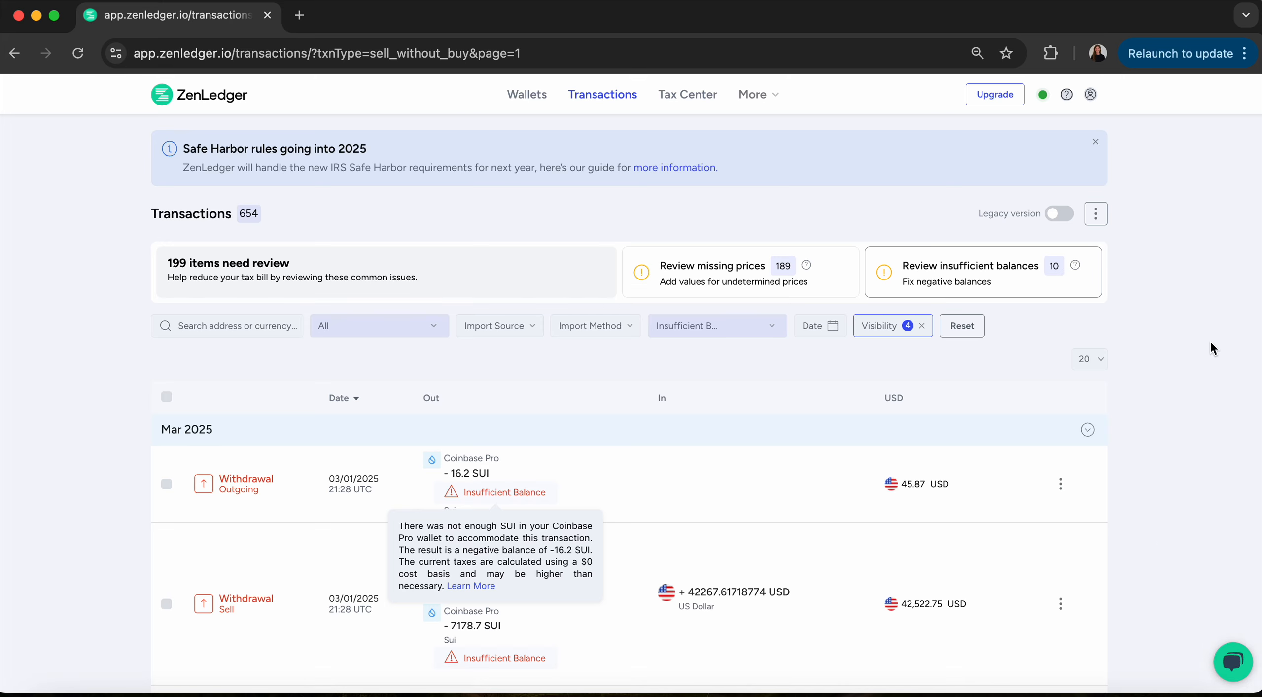
Open the More menu listing File Your Tax Return, Add Your Accountant and Support.
left_click(765, 97)
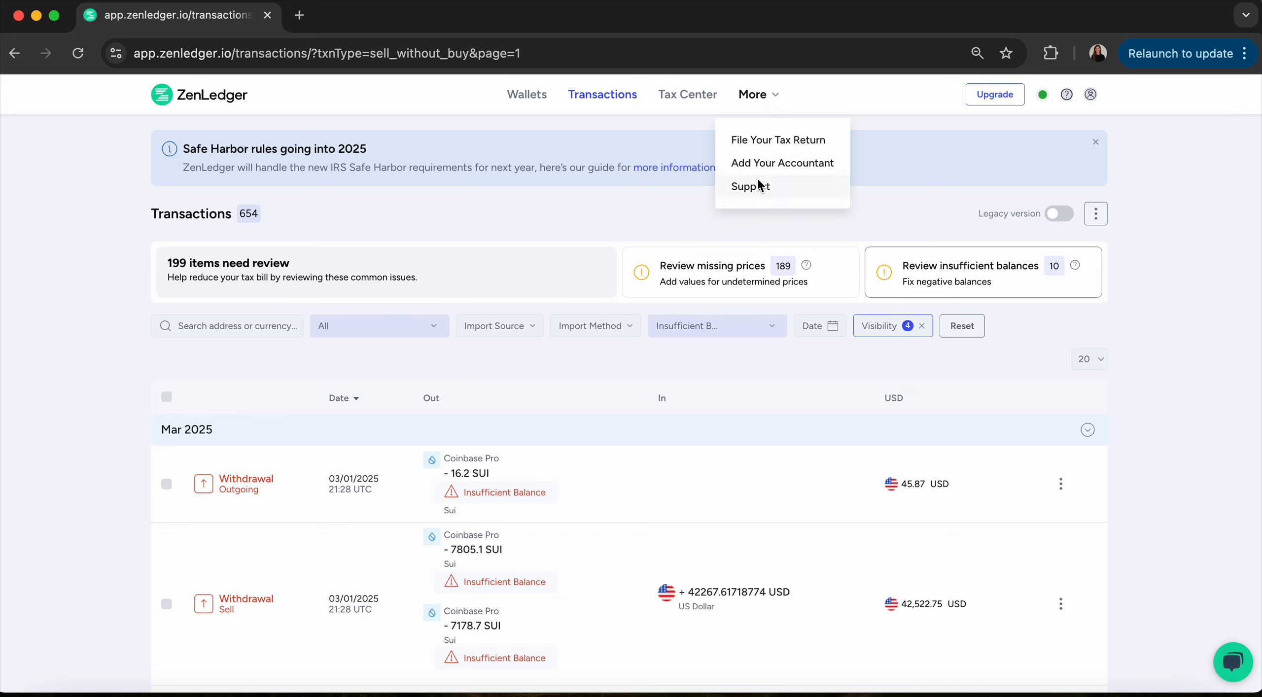